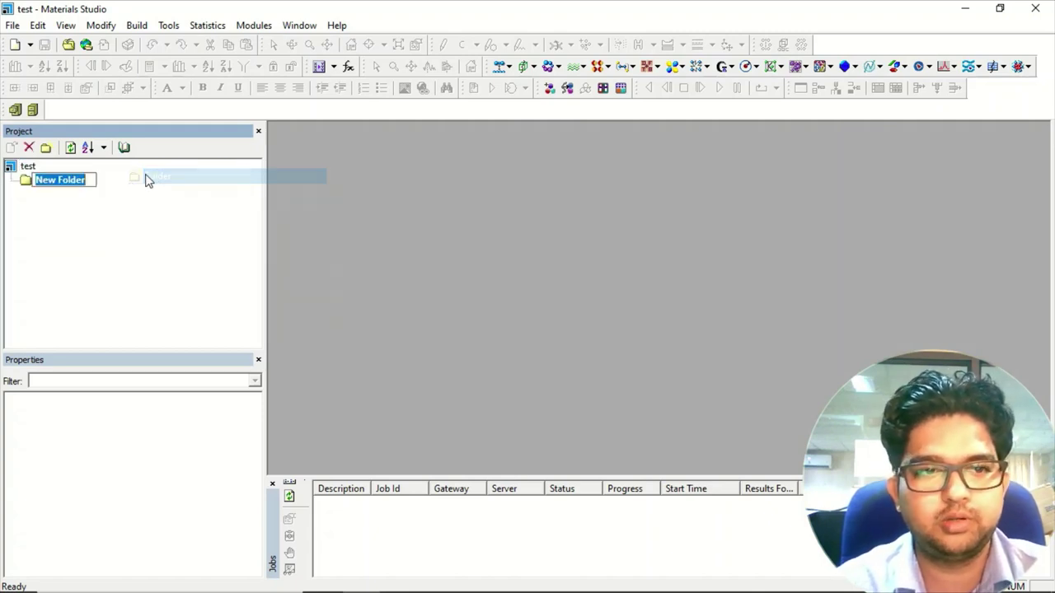
Name the folder 'test' and create a maximized new 3D Atomistic document inside it
type("test")
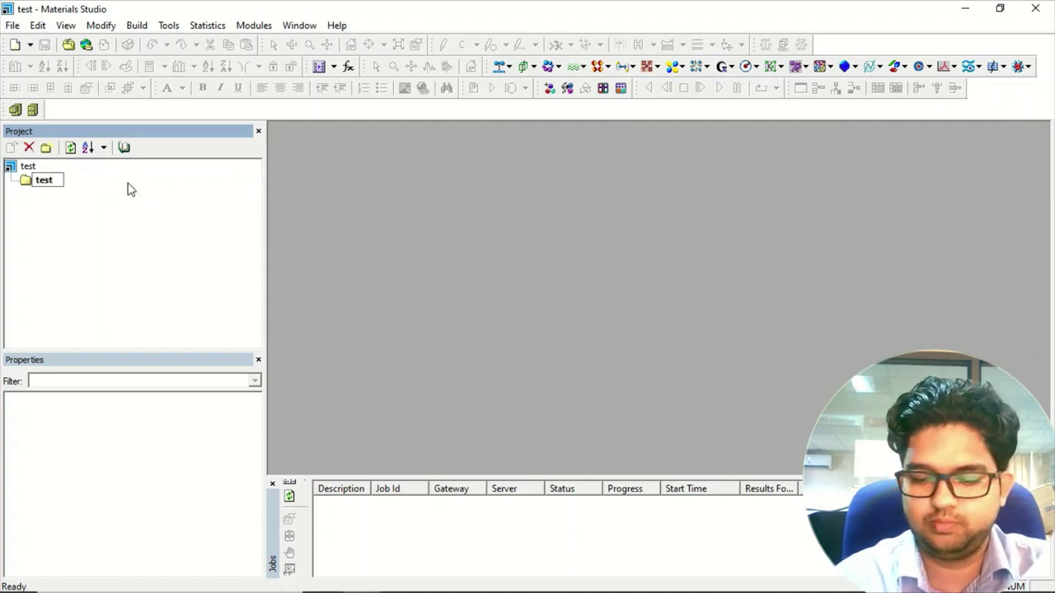
key("Return")
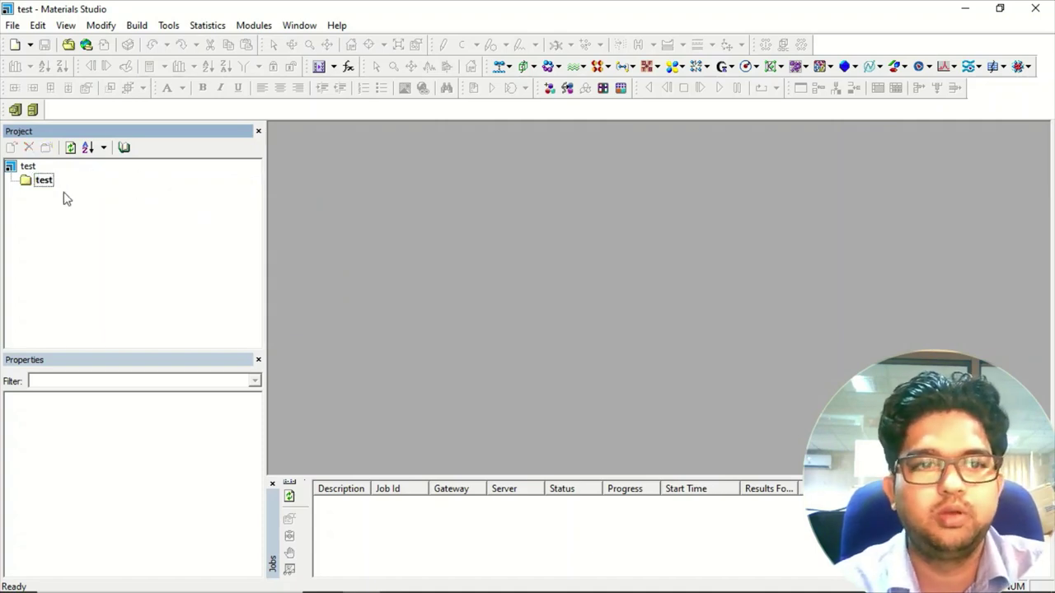
right_click(42, 183)
mouse_move(89, 197)
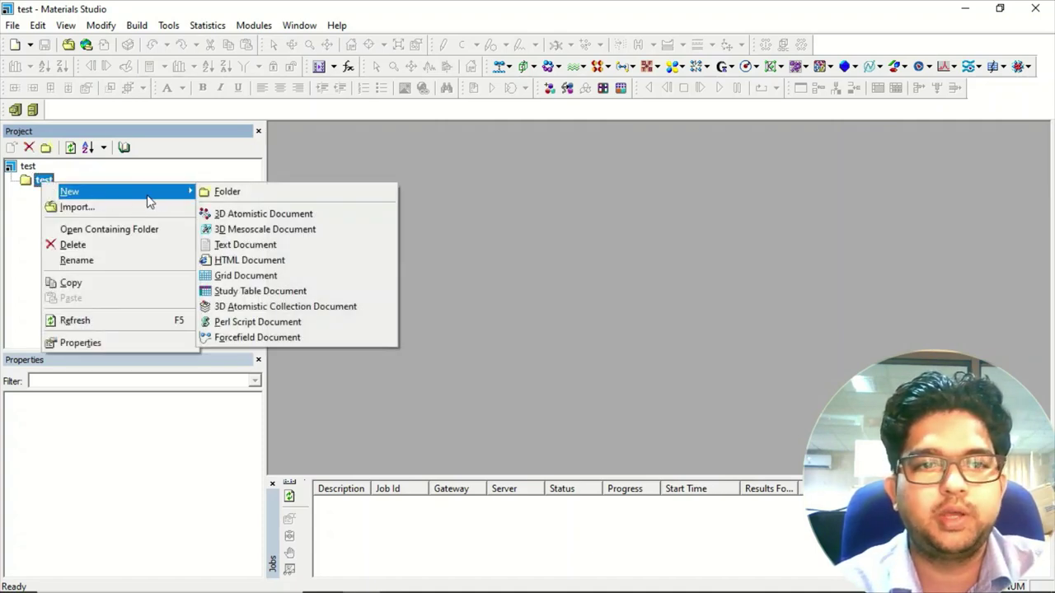
left_click(262, 213)
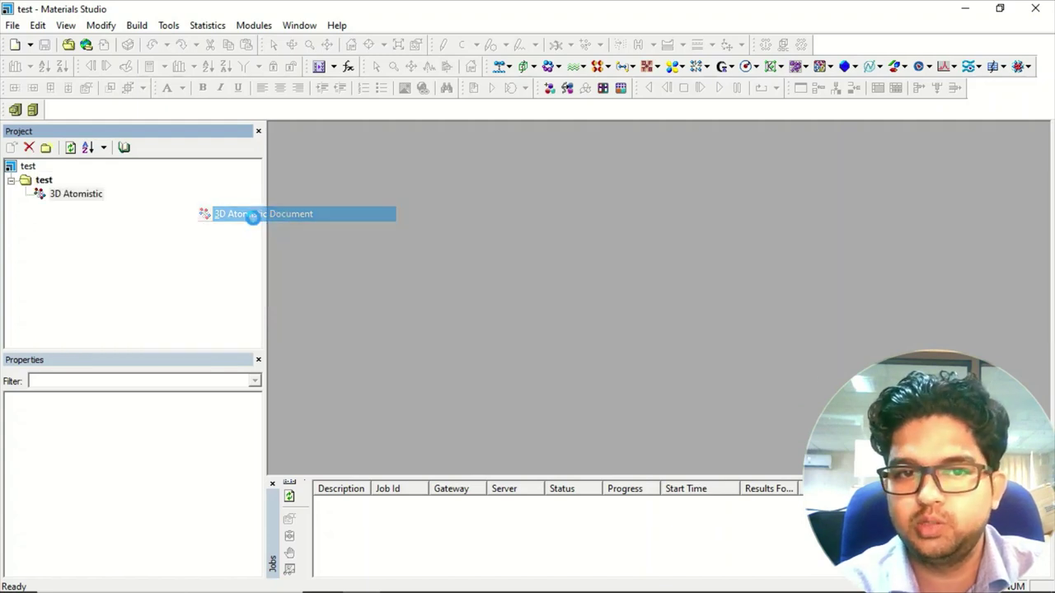
left_click(924, 157)
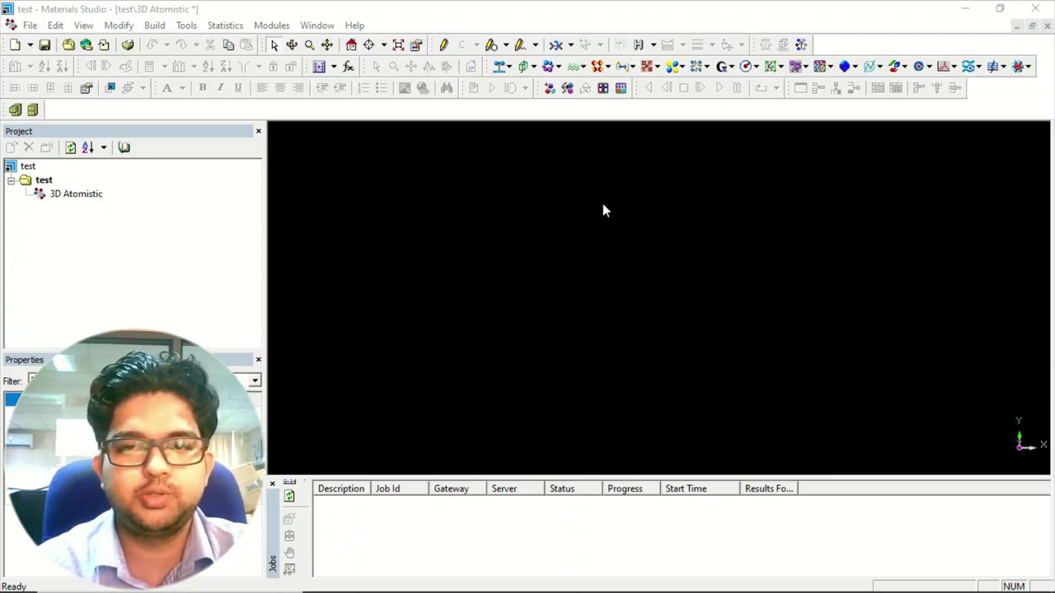
Choose Carbon from the periodic table as the sketch element and place the first carbon atom
left_click(507, 45)
left_click(507, 47)
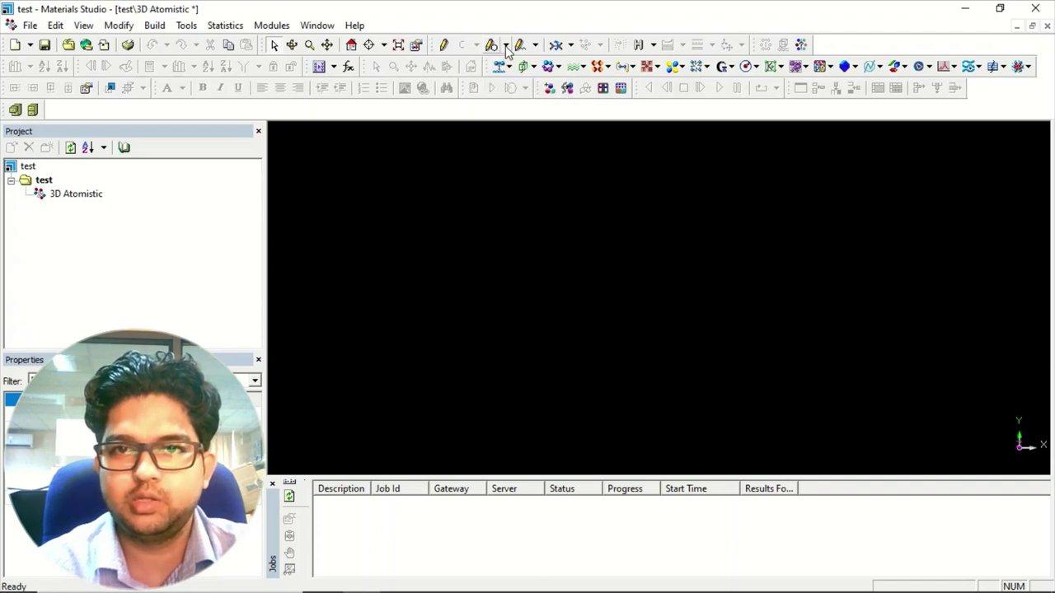
left_click(445, 47)
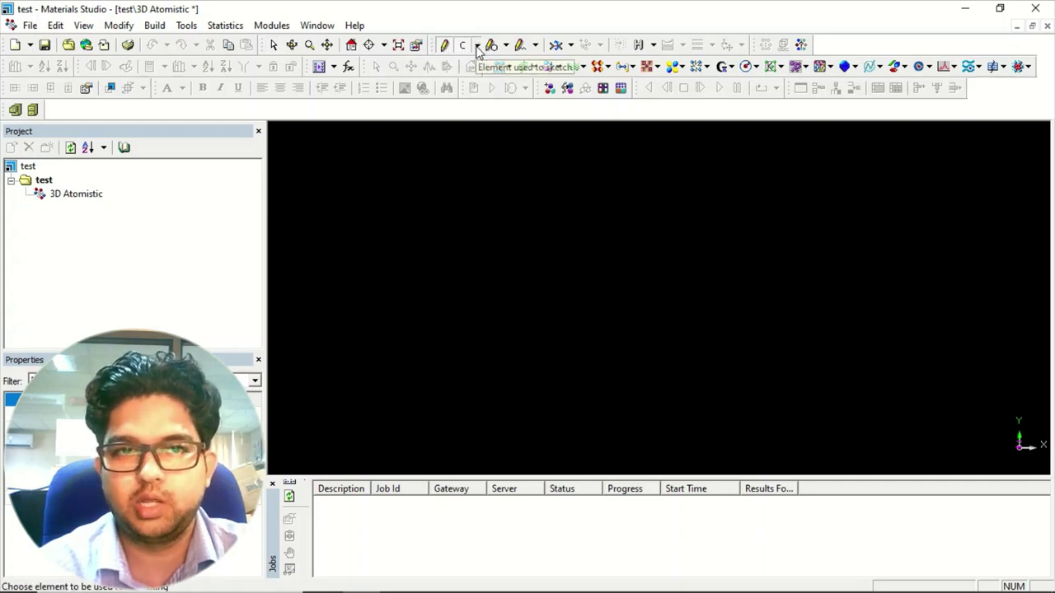
left_click(477, 46)
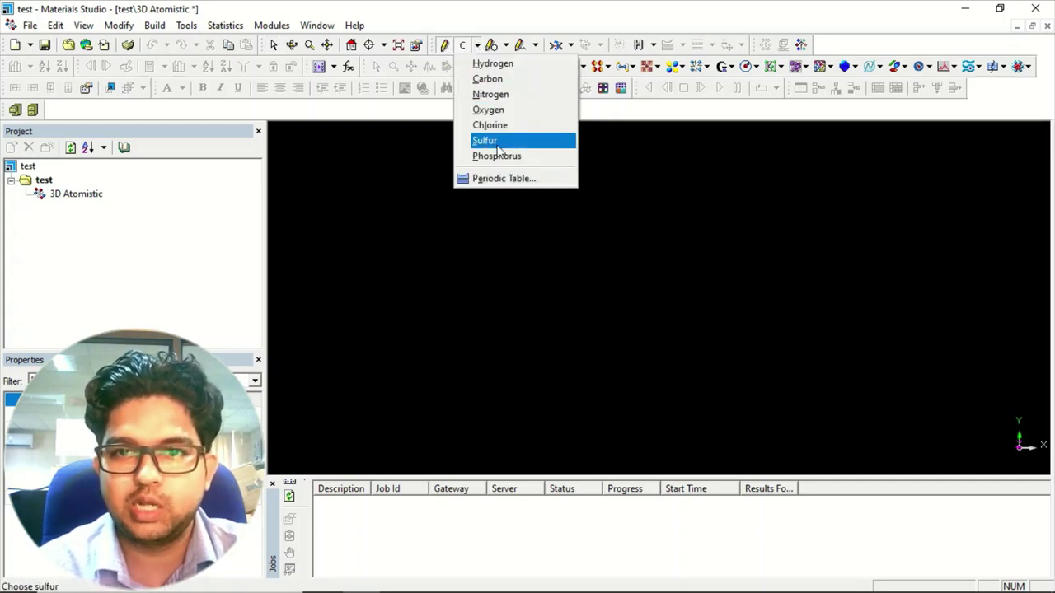
left_click(508, 181)
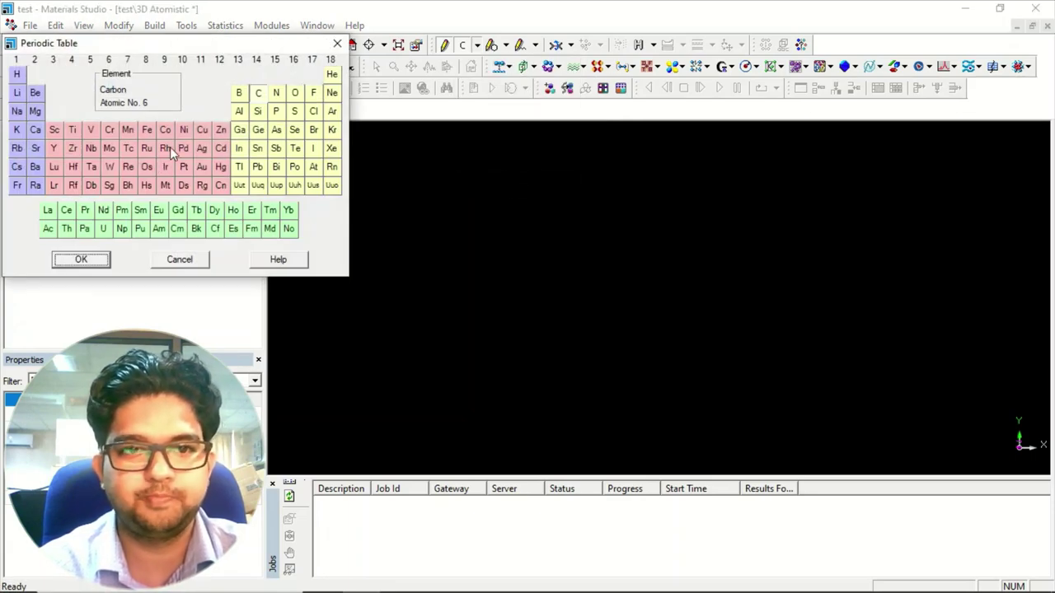
left_click(259, 94)
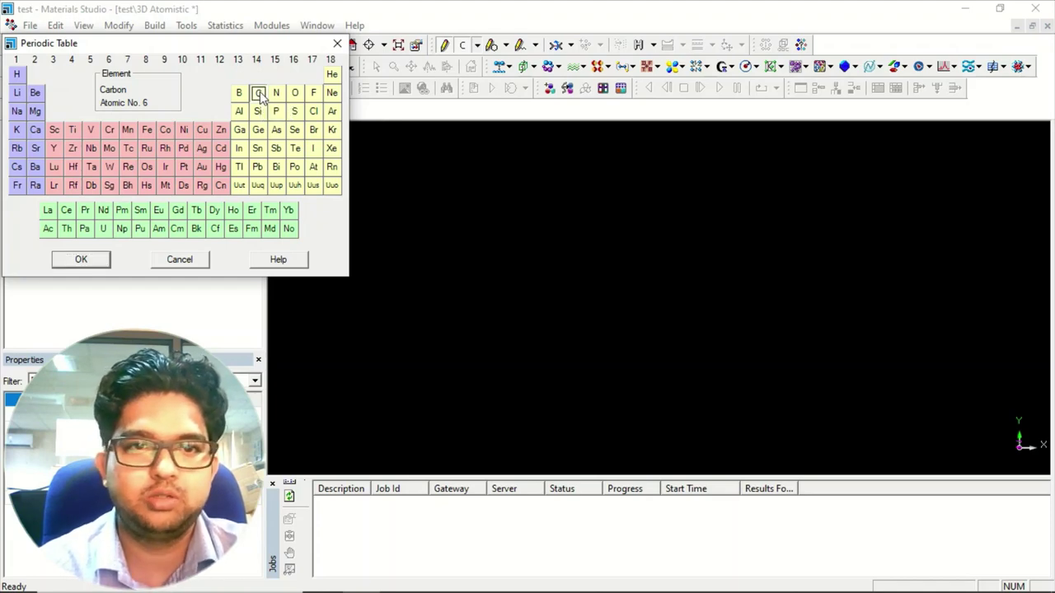
left_click(77, 261)
left_click(452, 274)
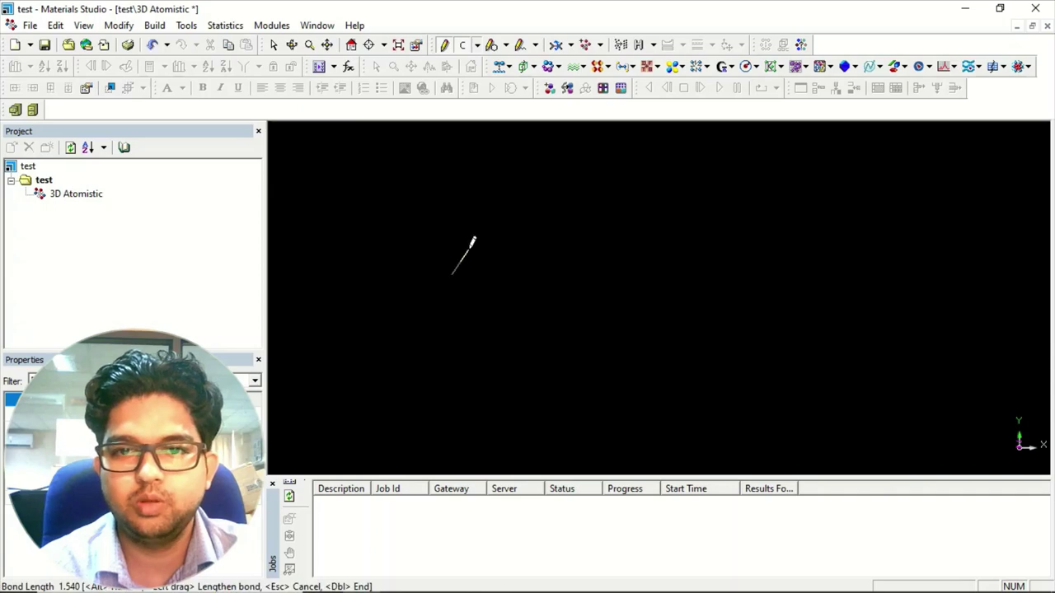
Sketch a zigzag chain of eight carbon atoms across the 3D viewer
left_click(495, 249)
left_click(531, 287)
left_click(605, 240)
left_click(649, 298)
left_click(679, 242)
left_click(697, 289)
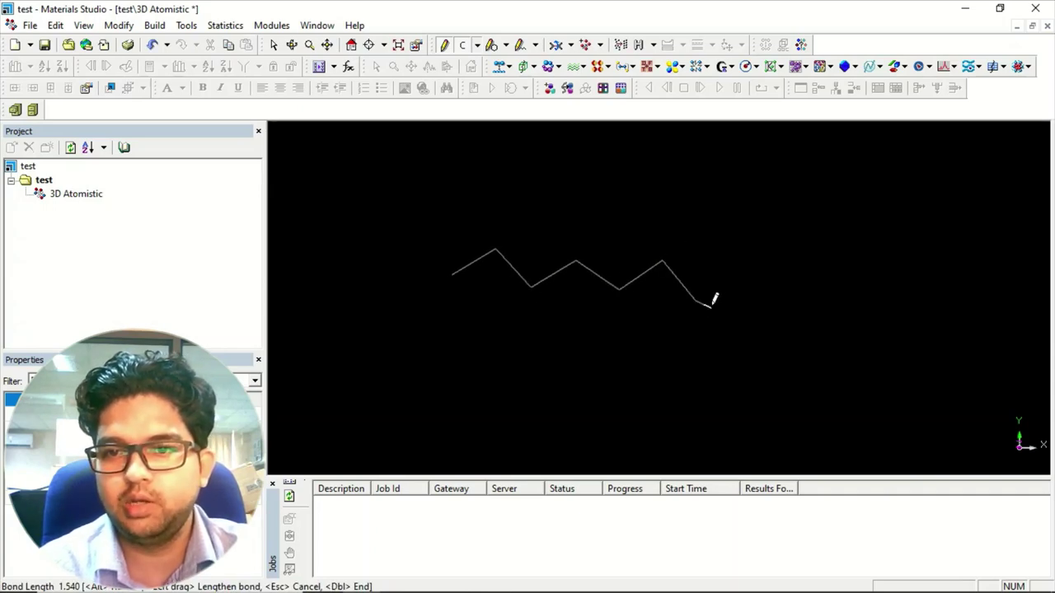
double_click(749, 250)
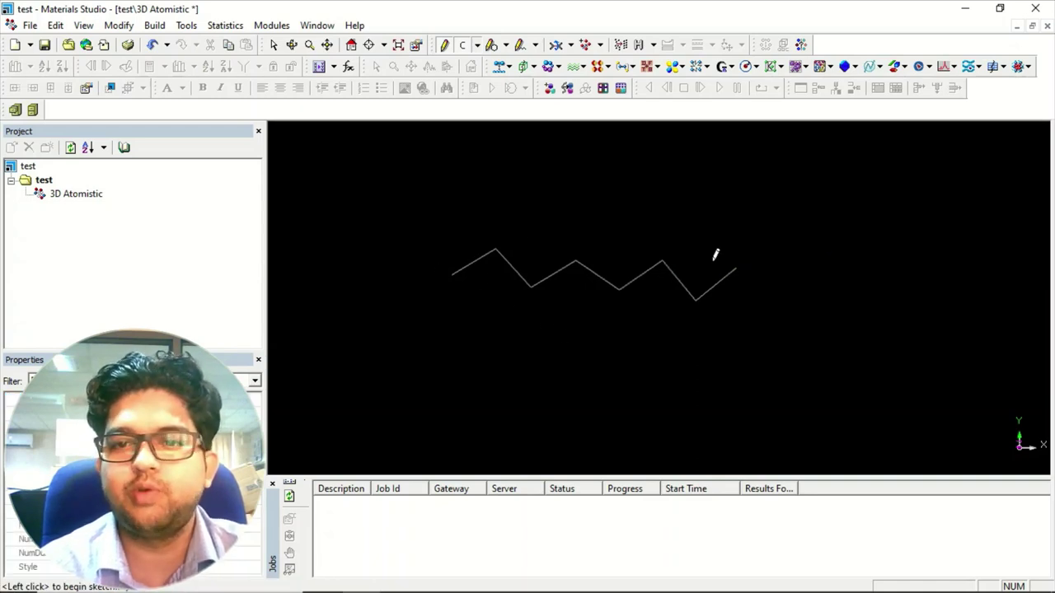
right_click(345, 231)
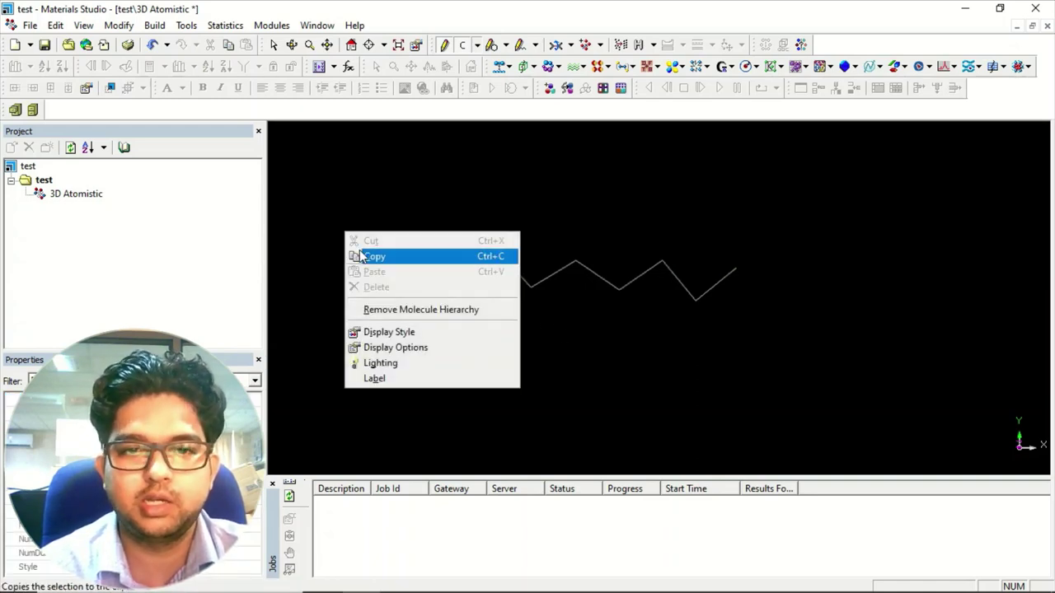
Set Ball and stick with stick radius 0.1 and ball radius 0.3, then try CPK and Polyhedron
left_click(432, 333)
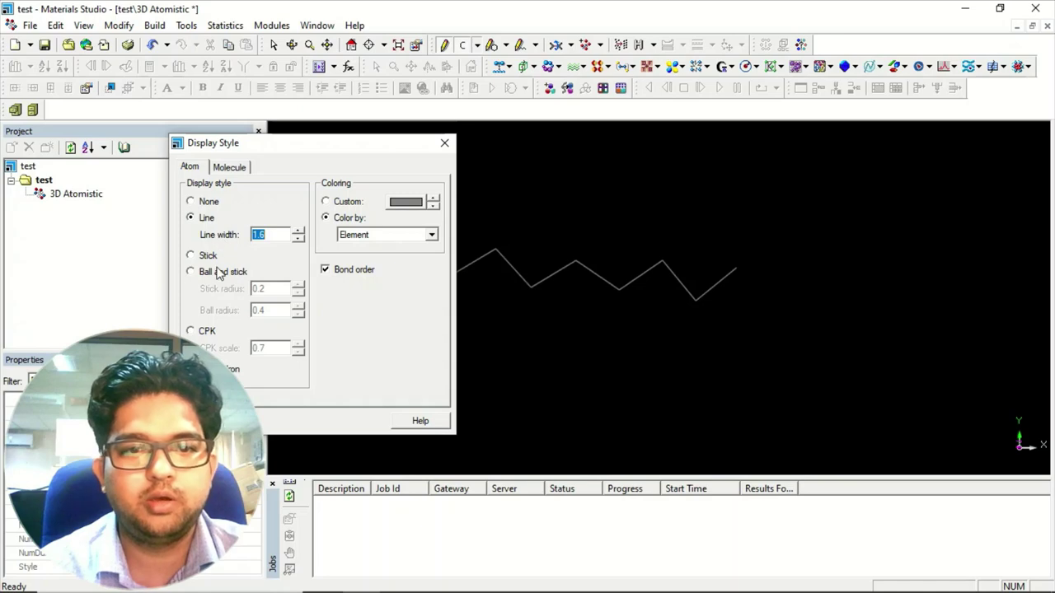
left_click(213, 274)
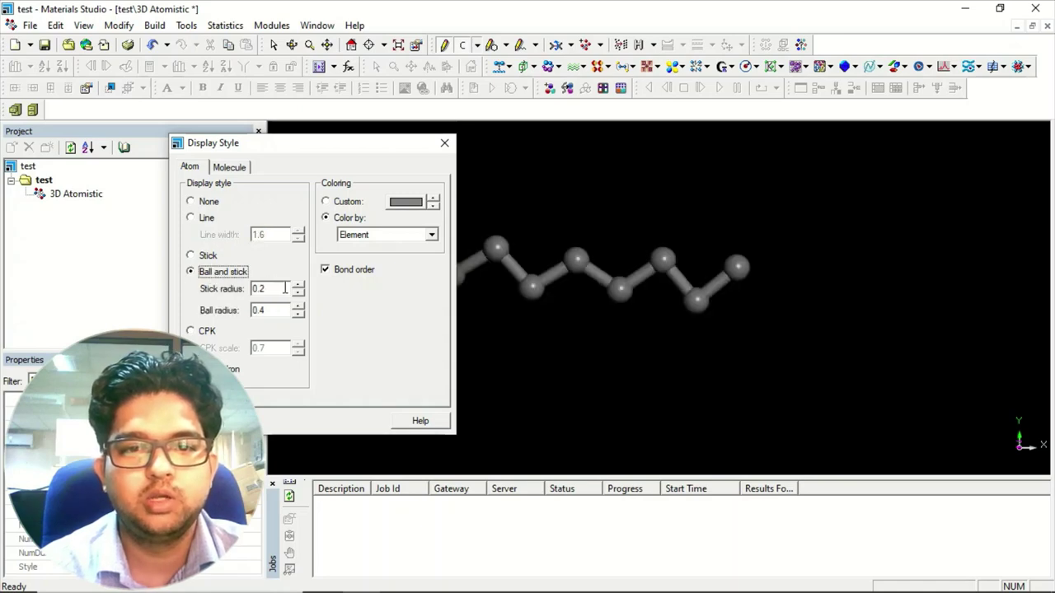
left_click_drag(296, 151, 286, 84)
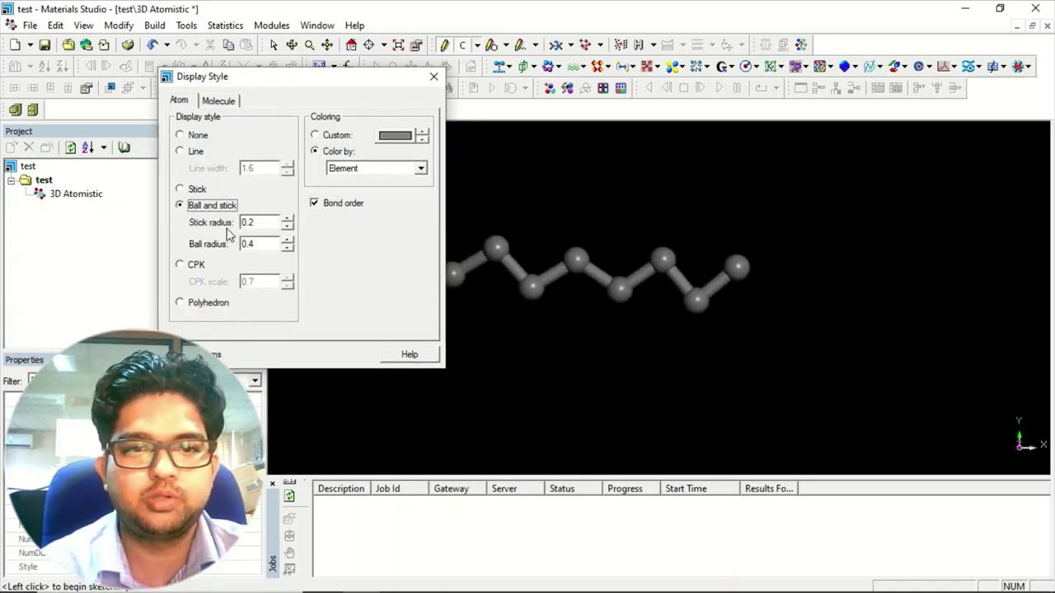
left_click(287, 227)
left_click(287, 248)
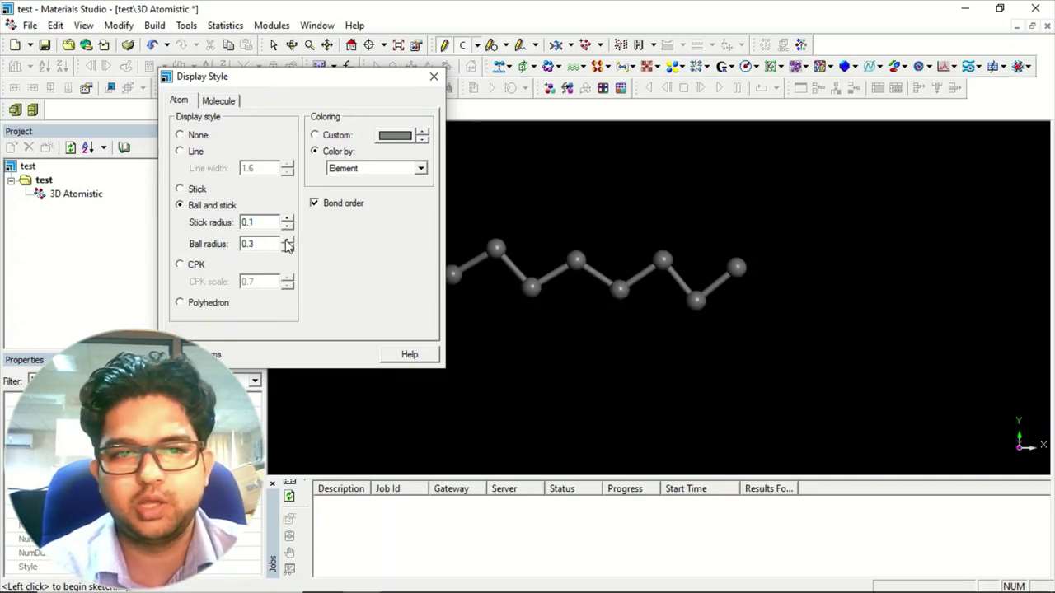
left_click(194, 267)
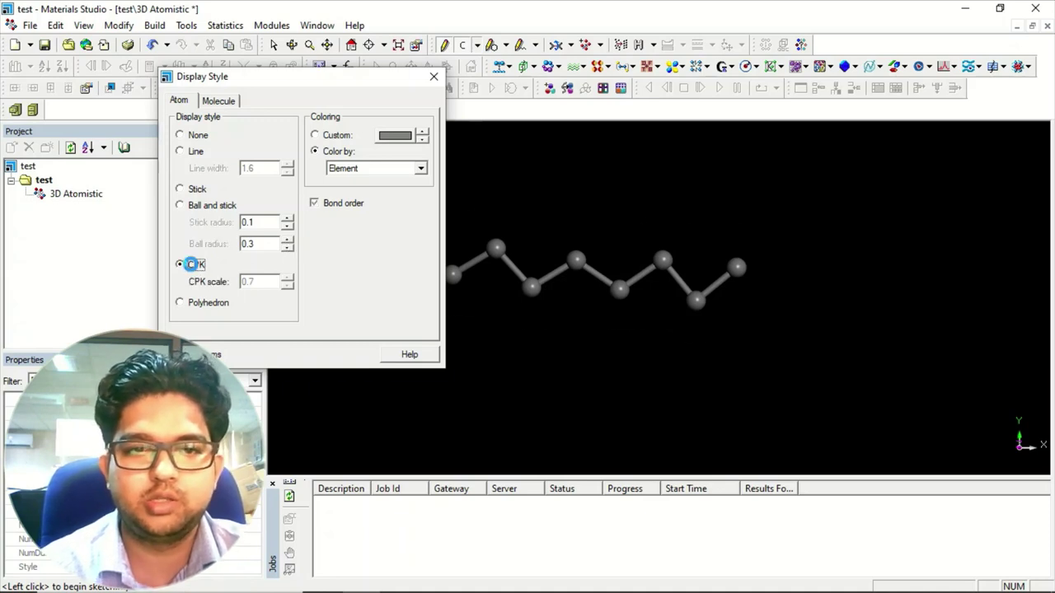
left_click(198, 304)
left_click(180, 265)
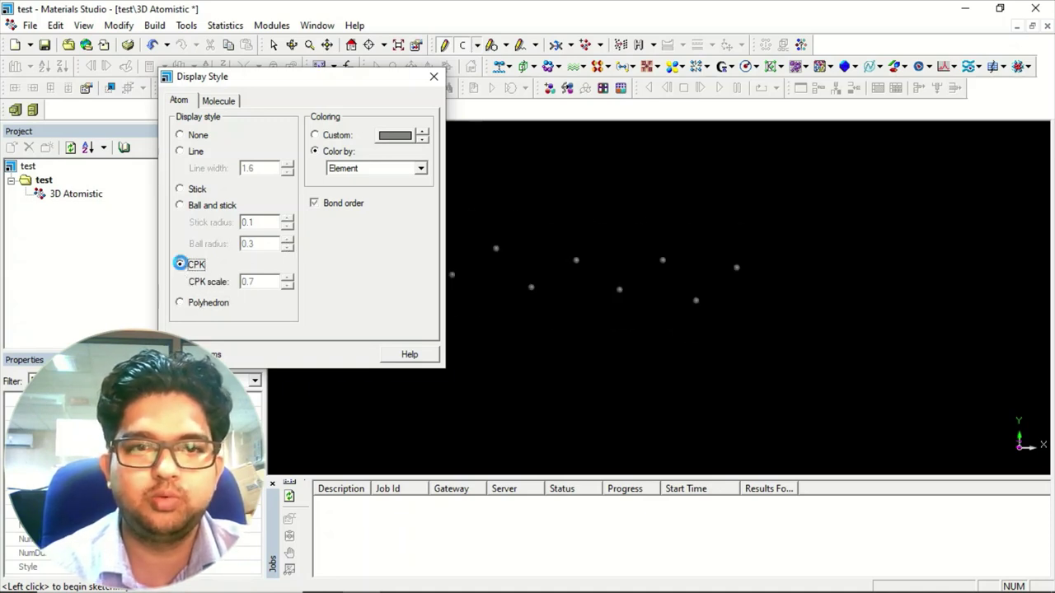
left_click(434, 76)
Switch the chain back to Ball and stick display and rotate it to inspect
right_click(320, 232)
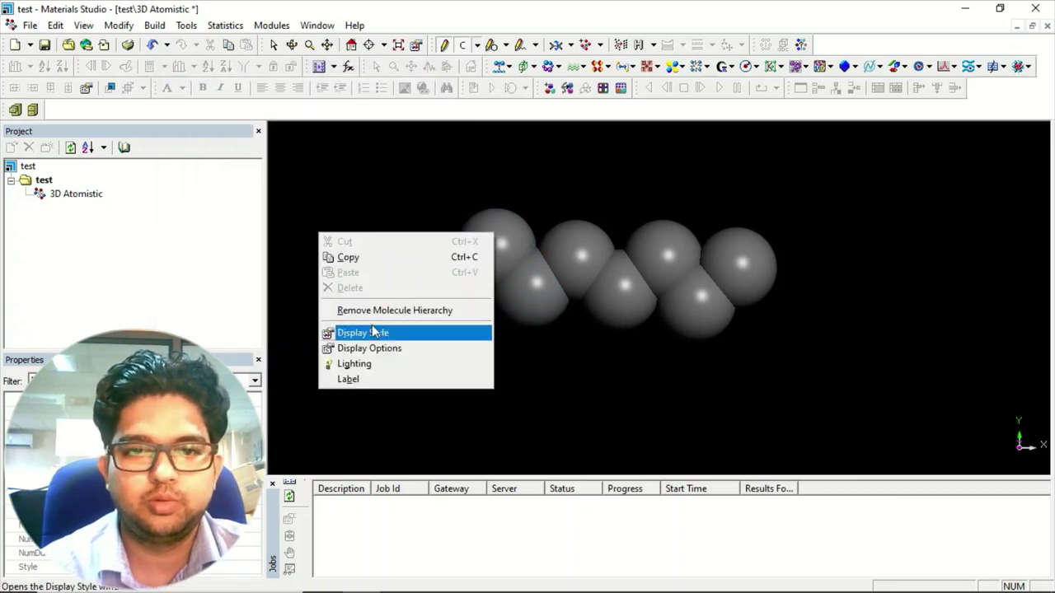
left_click(364, 332)
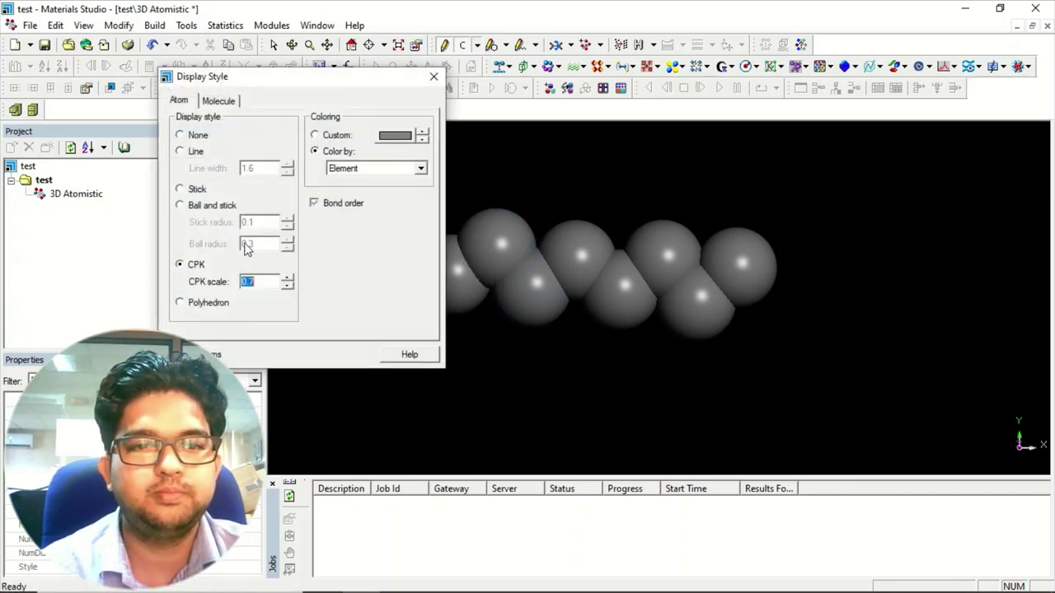
left_click(203, 208)
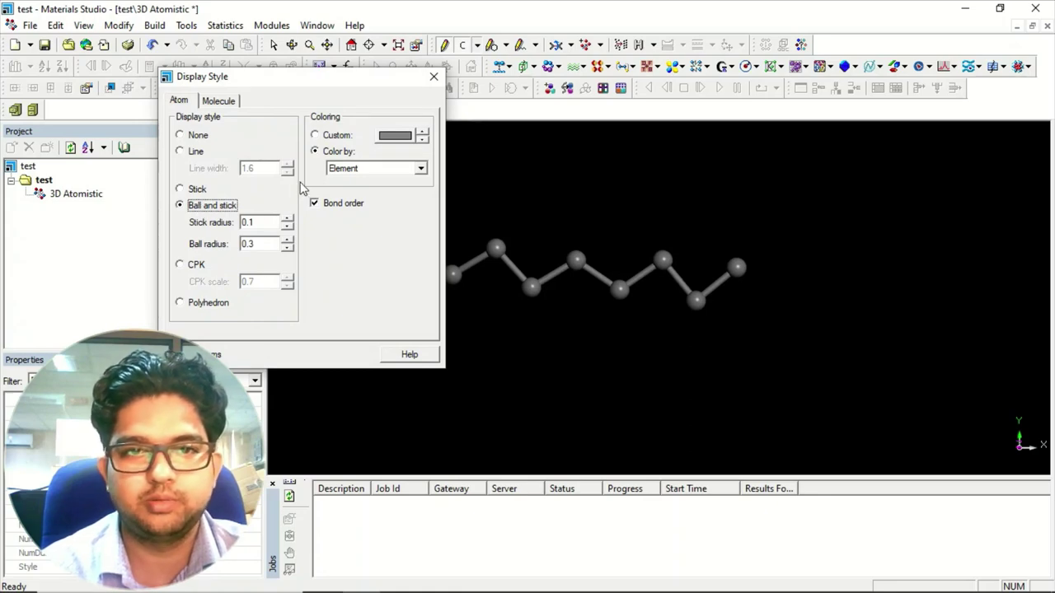
left_click(433, 76)
right_click_drag(566, 237, 586, 335)
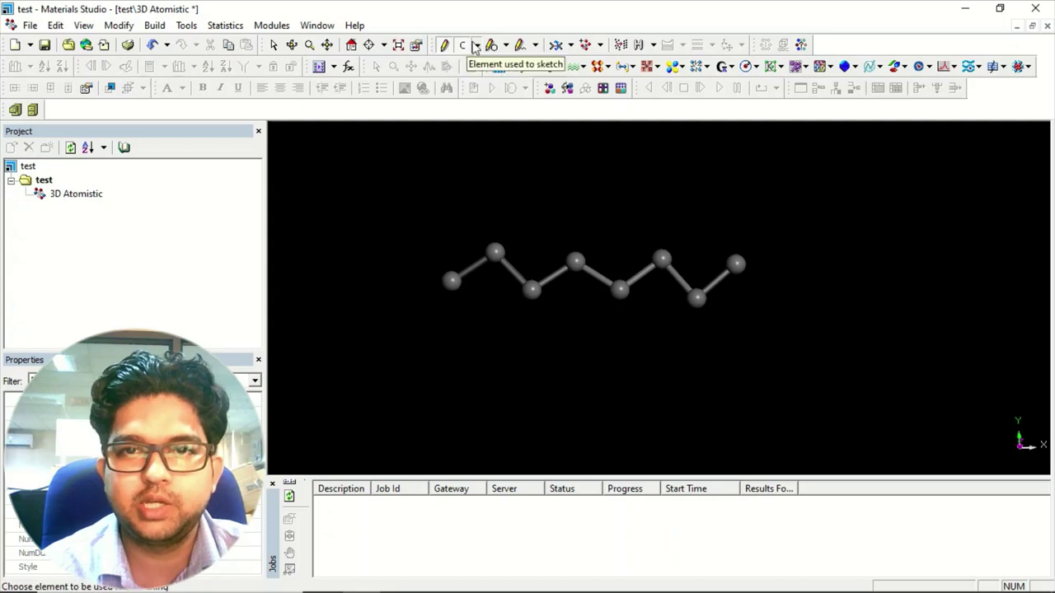
Browse the ring, fragment and measure dropdowns, then apply Auto-update Hydrogen to the chain
left_click(507, 46)
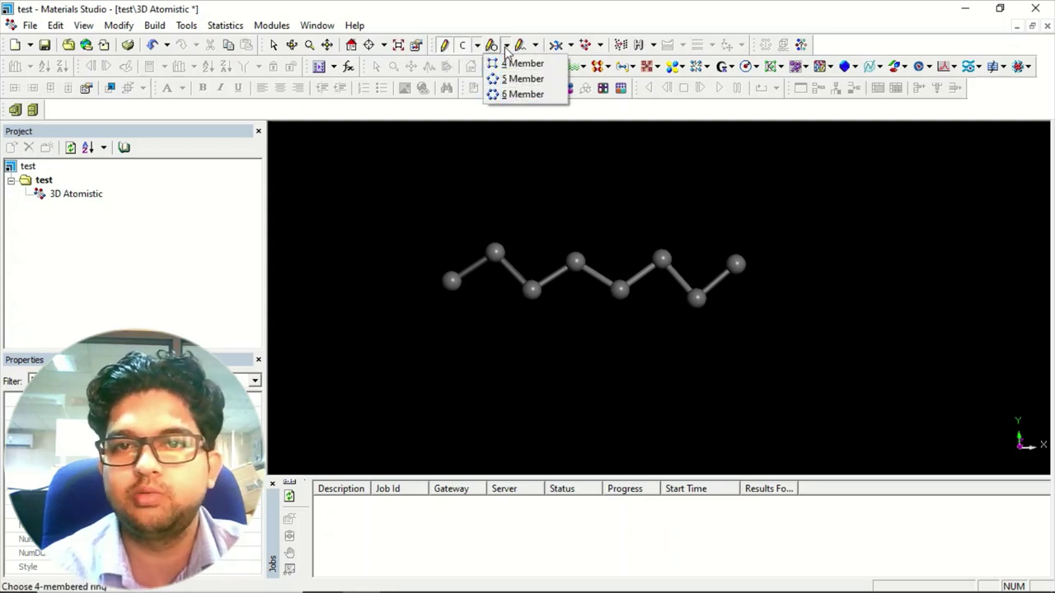
left_click(506, 48)
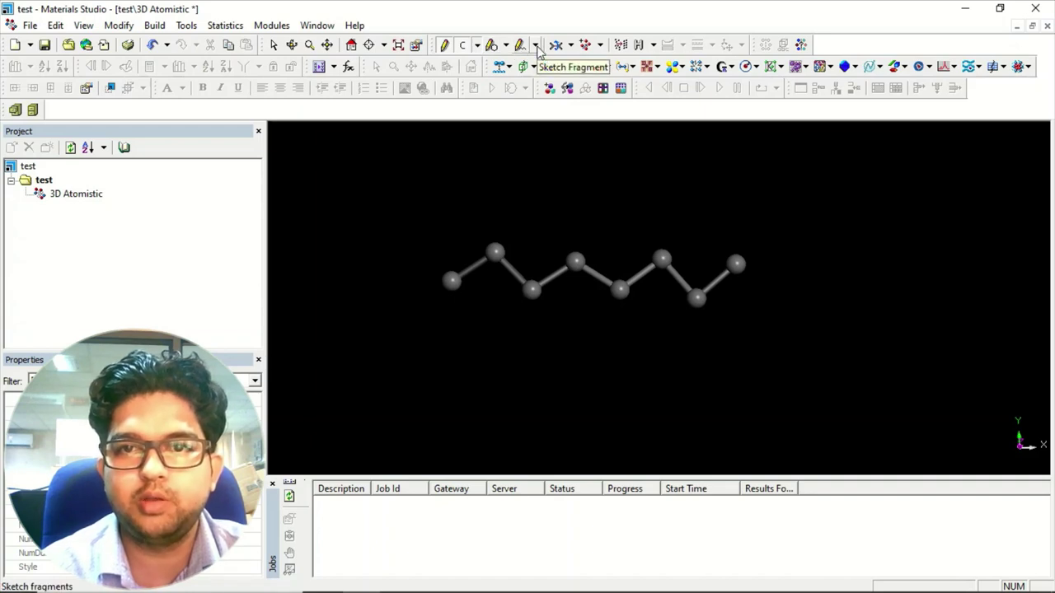
left_click(536, 47)
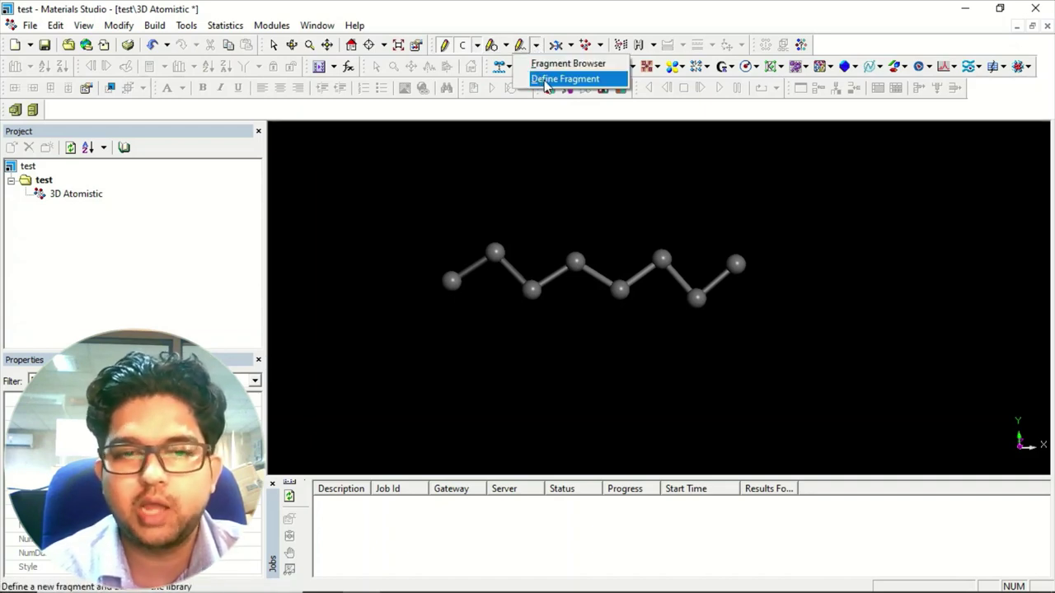
left_click(536, 23)
left_click(570, 46)
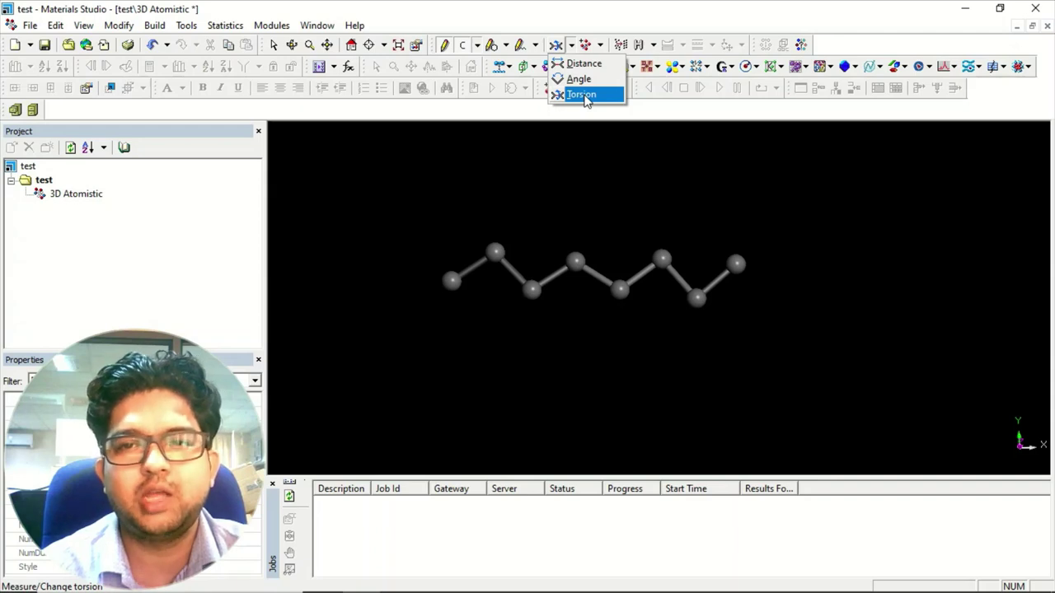
left_click(618, 30)
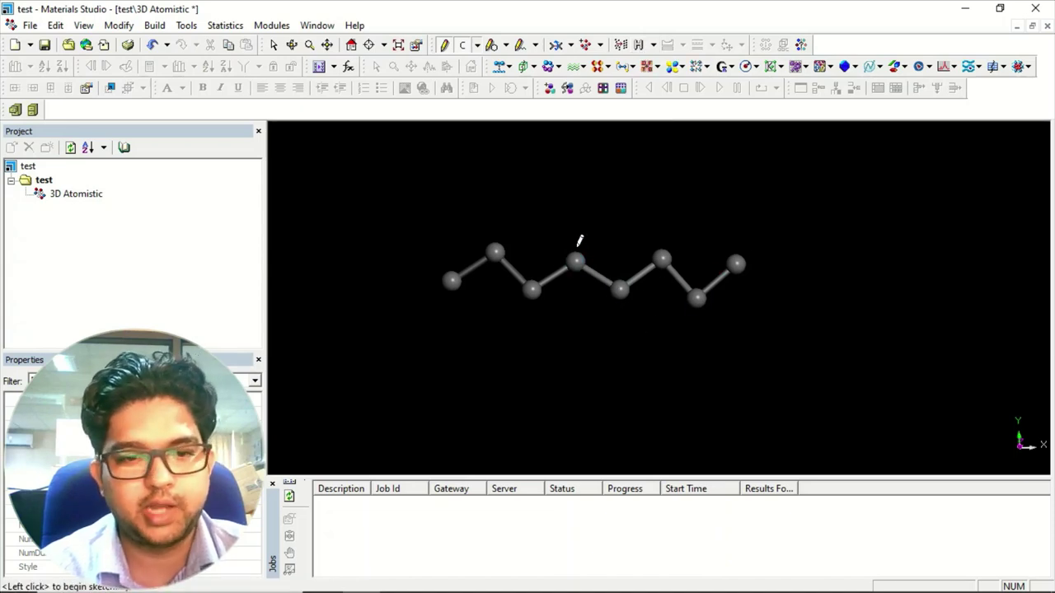
left_click(656, 46)
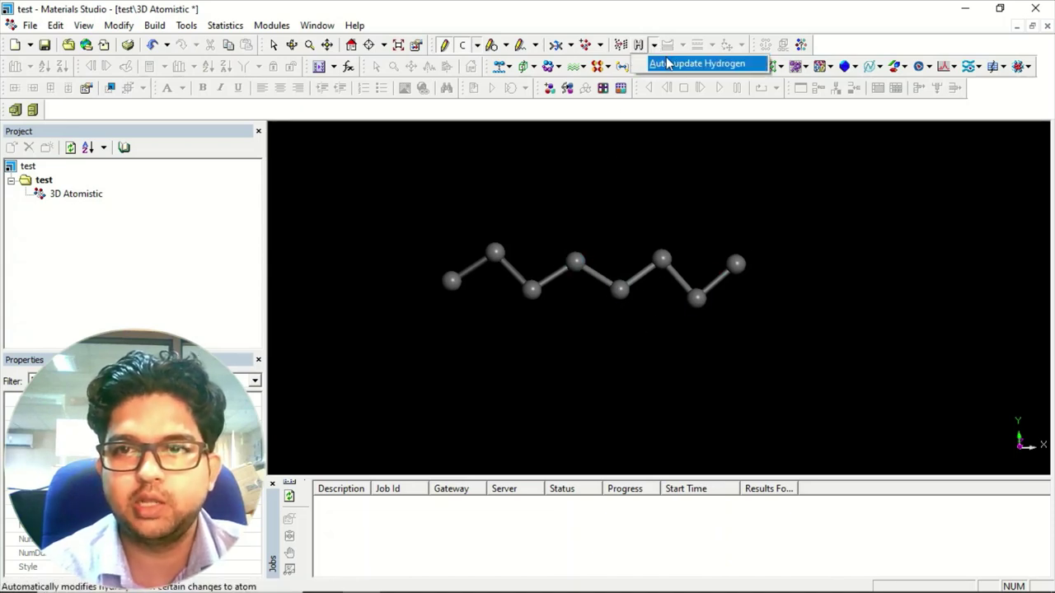
left_click(715, 66)
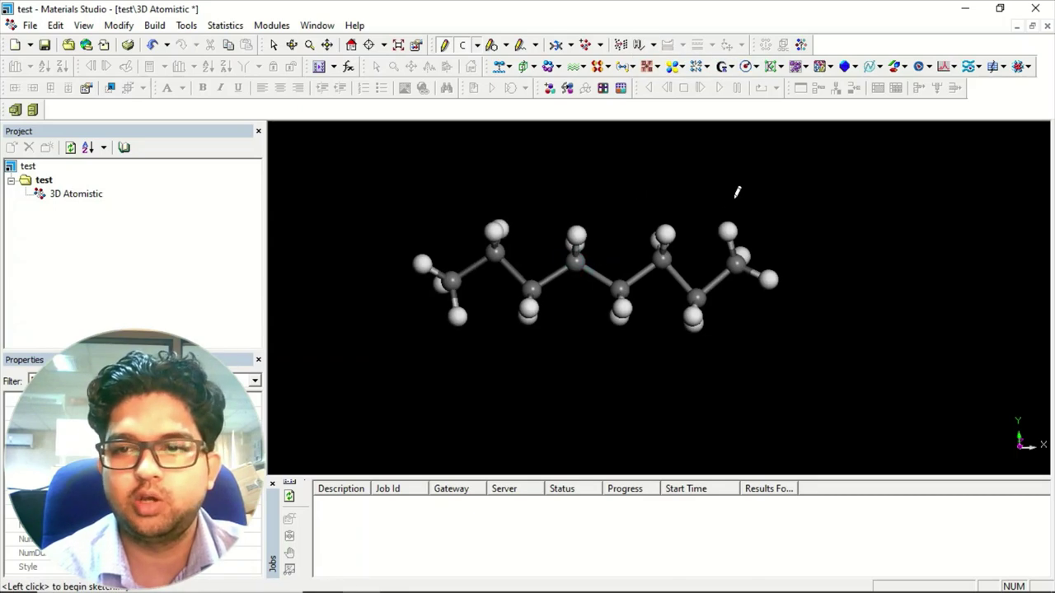
Clean the octane's geometry and rotate it to an end-on view for inspection
right_click_drag(627, 341, 607, 307)
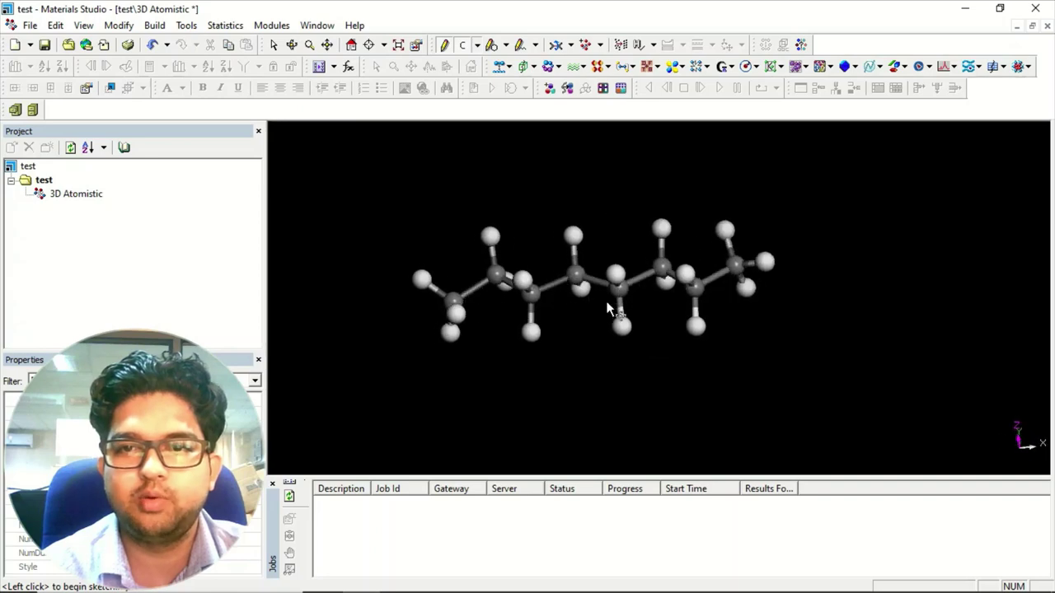
left_click(620, 45)
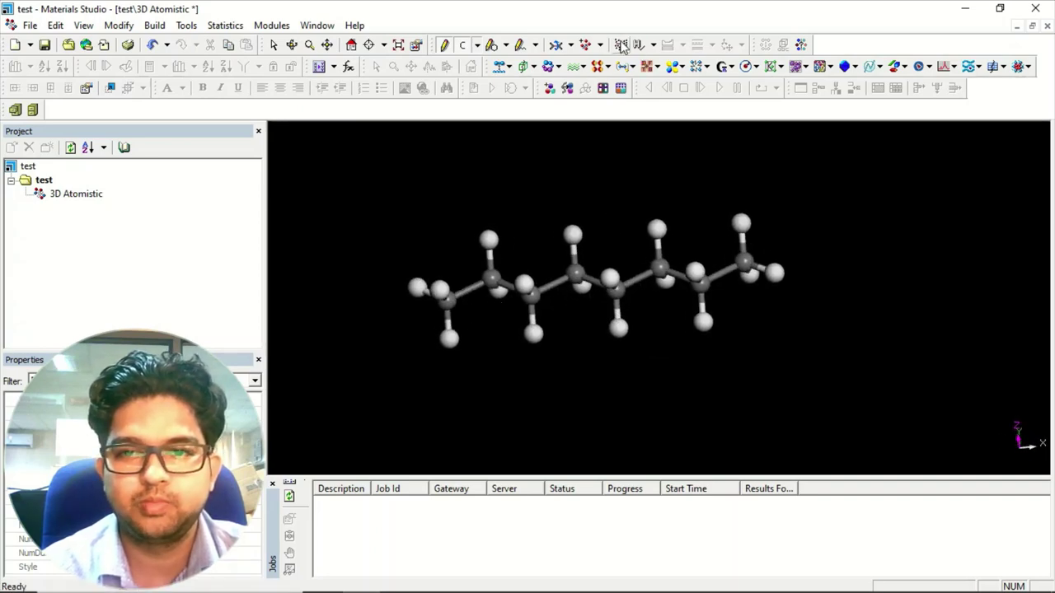
mouse_move(621, 192)
right_mouse_down()
mouse_move(629, 211)
mouse_move(746, 252)
mouse_move(709, 211)
mouse_move(728, 210)
mouse_move(678, 250)
mouse_move(647, 244)
right_mouse_up()
mouse_move(668, 177)
right_mouse_down()
mouse_move(662, 256)
mouse_move(641, 208)
mouse_move(674, 209)
mouse_move(676, 179)
mouse_move(608, 258)
right_mouse_up()
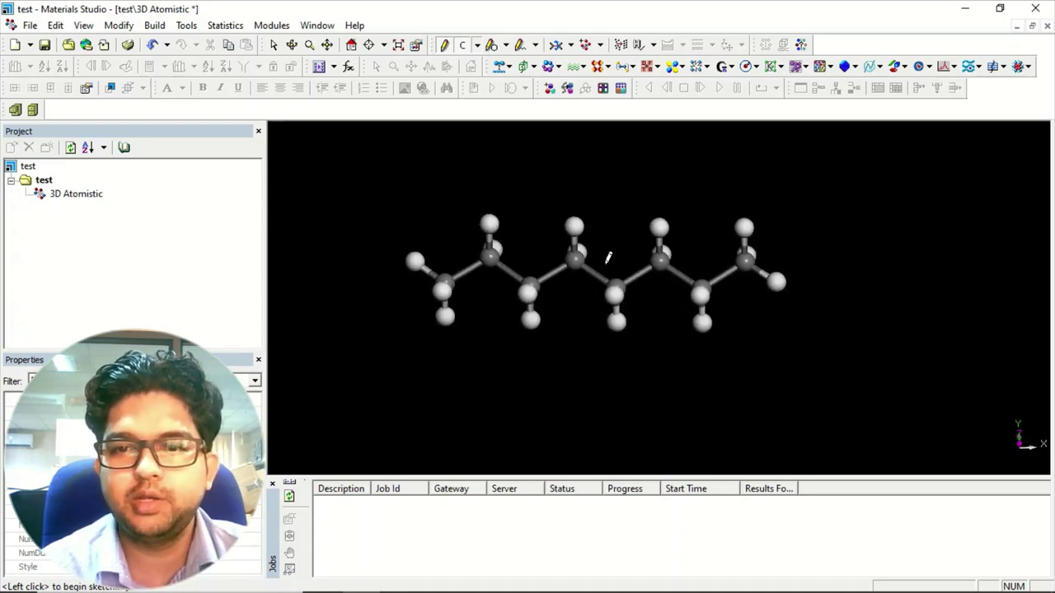
left_click(444, 44)
Sketch new carbons from a middle chain carbon: a ring above and a branch leading left
mouse_move(577, 260)
left_mouse_down()
mouse_move(614, 213)
mouse_move(538, 204)
left_mouse_up()
left_click(537, 204)
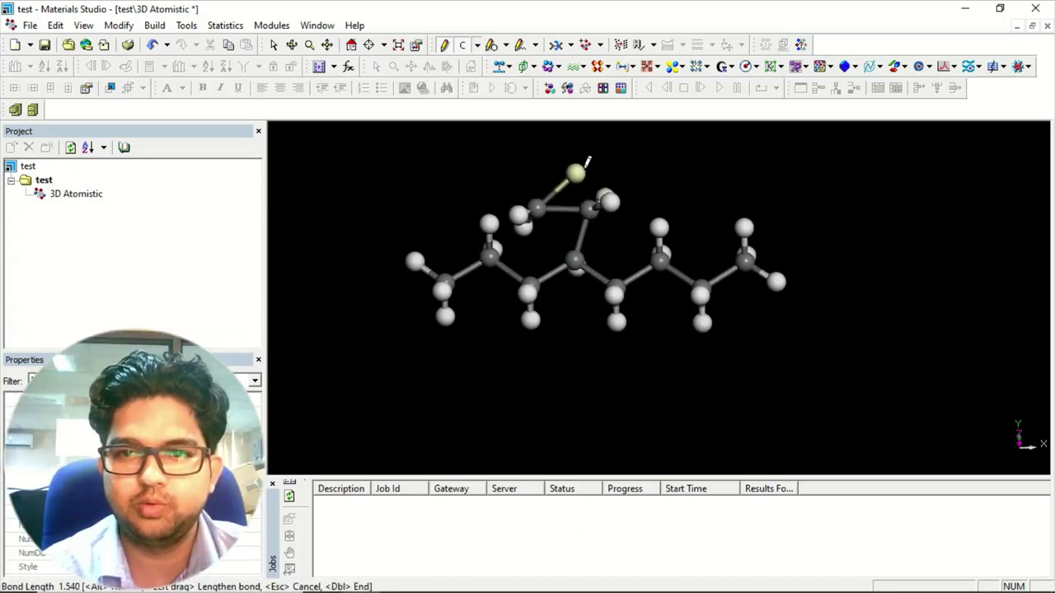
left_click(581, 176)
left_click(538, 147)
left_click(490, 165)
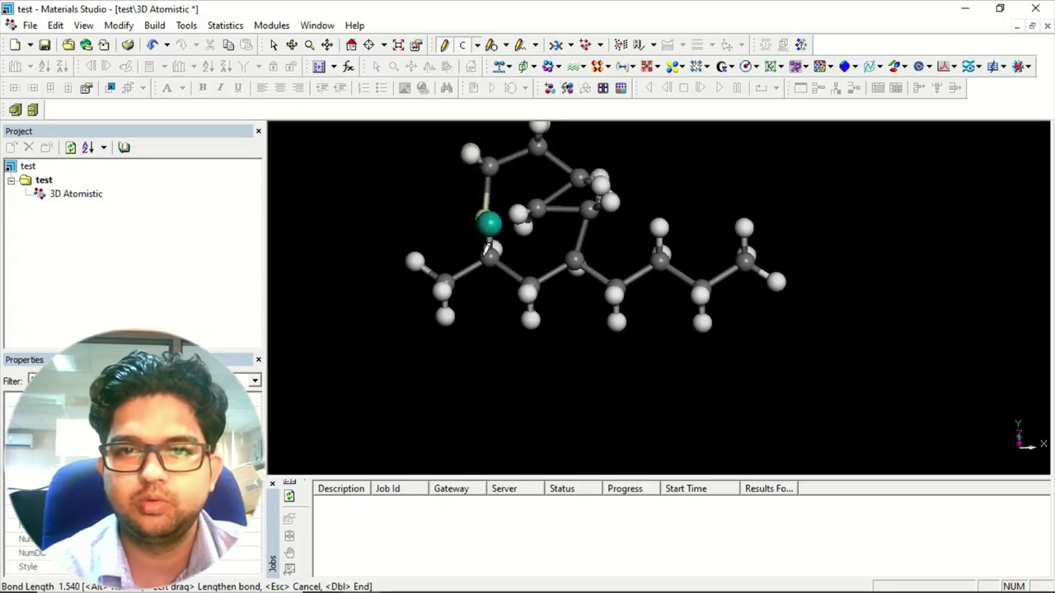
left_click(436, 204)
left_click(388, 185)
left_click(349, 221)
left_click(348, 242)
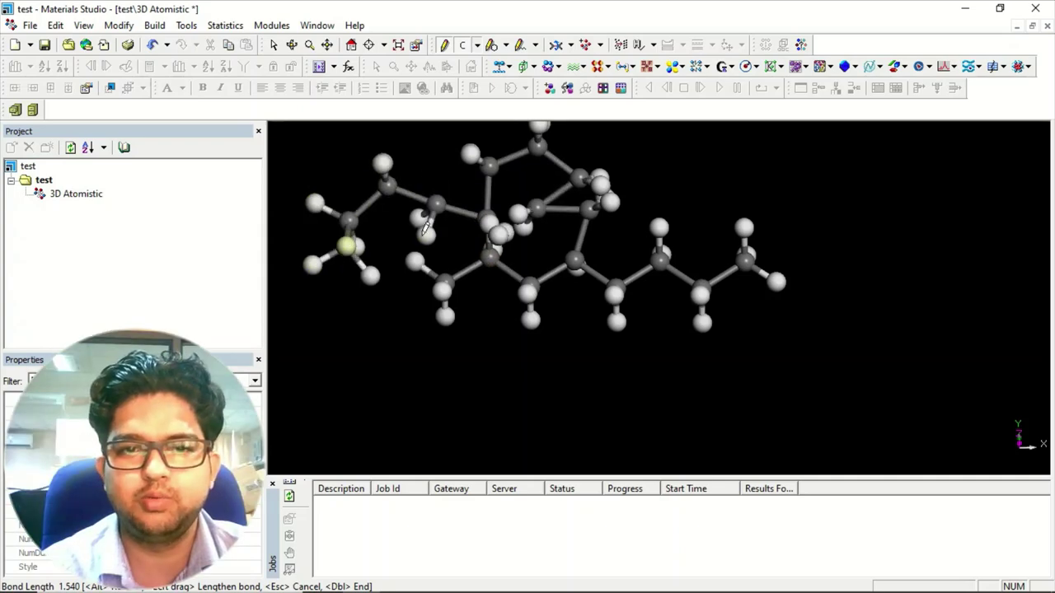
double_click(294, 242)
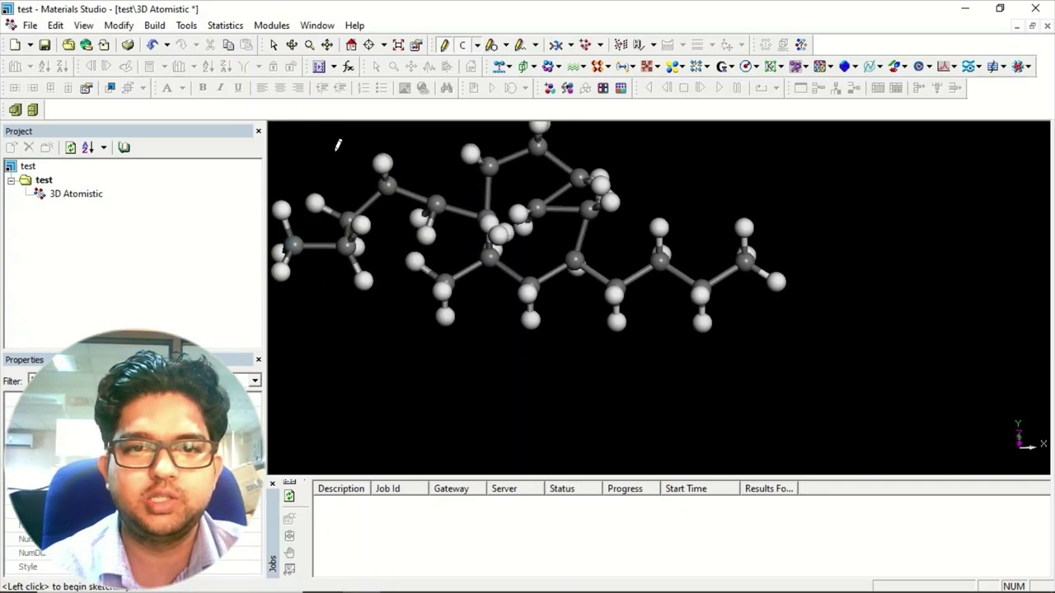
left_click(275, 47)
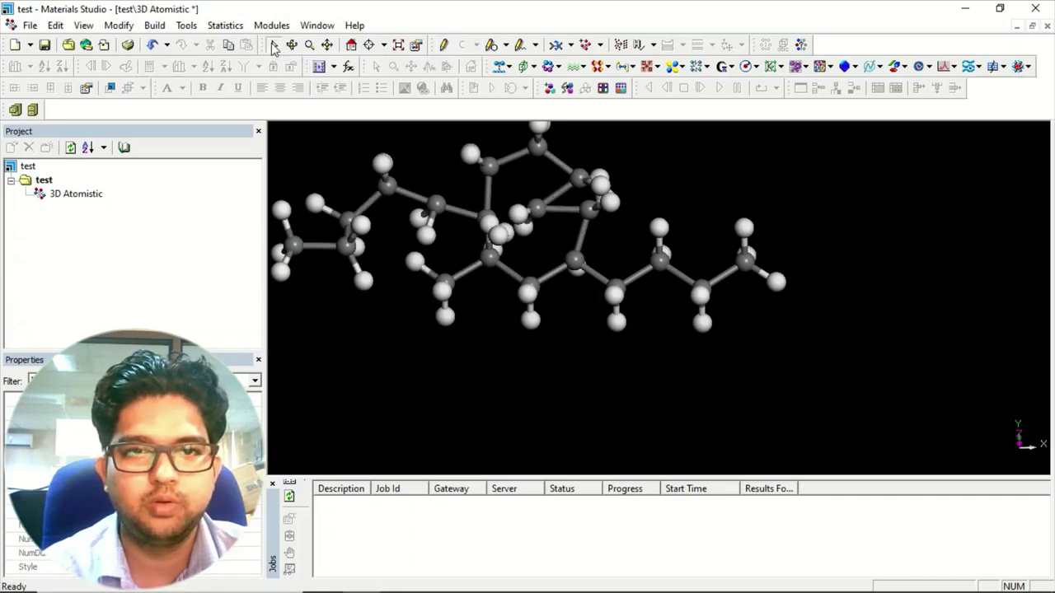
left_click(387, 187)
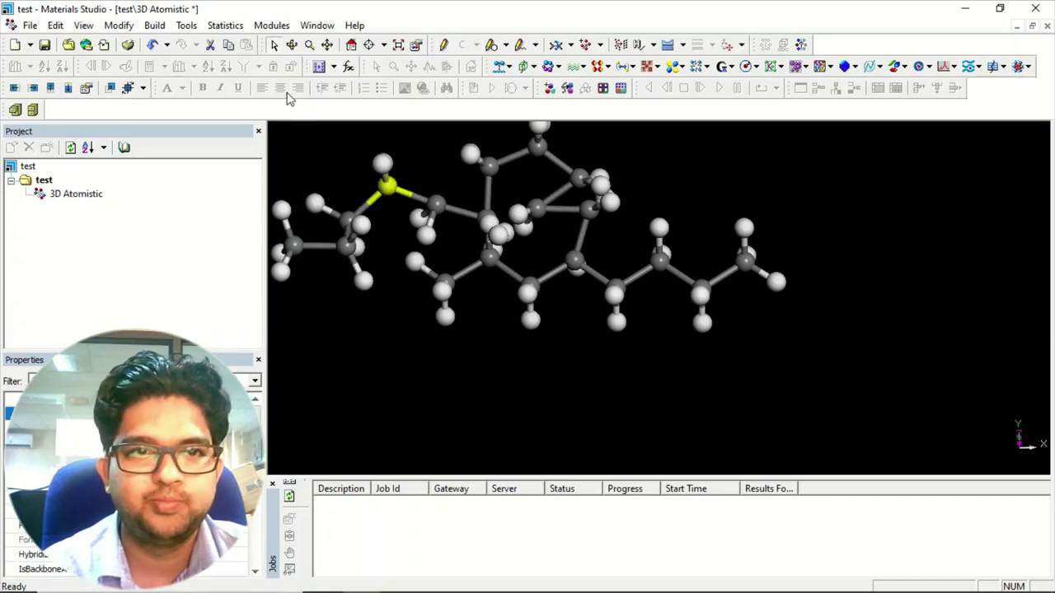
left_click(126, 30)
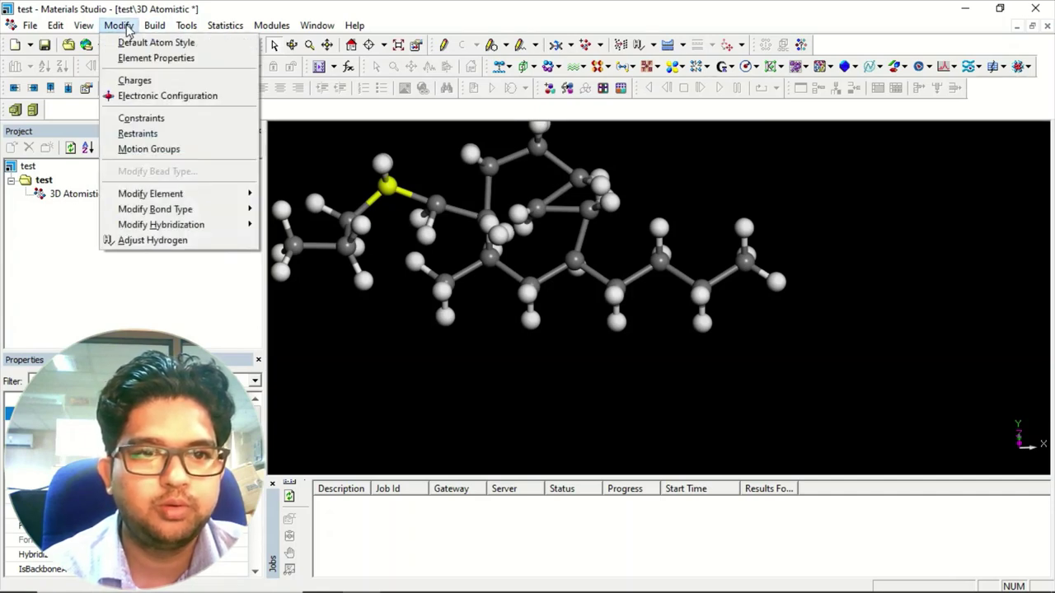
mouse_move(183, 198)
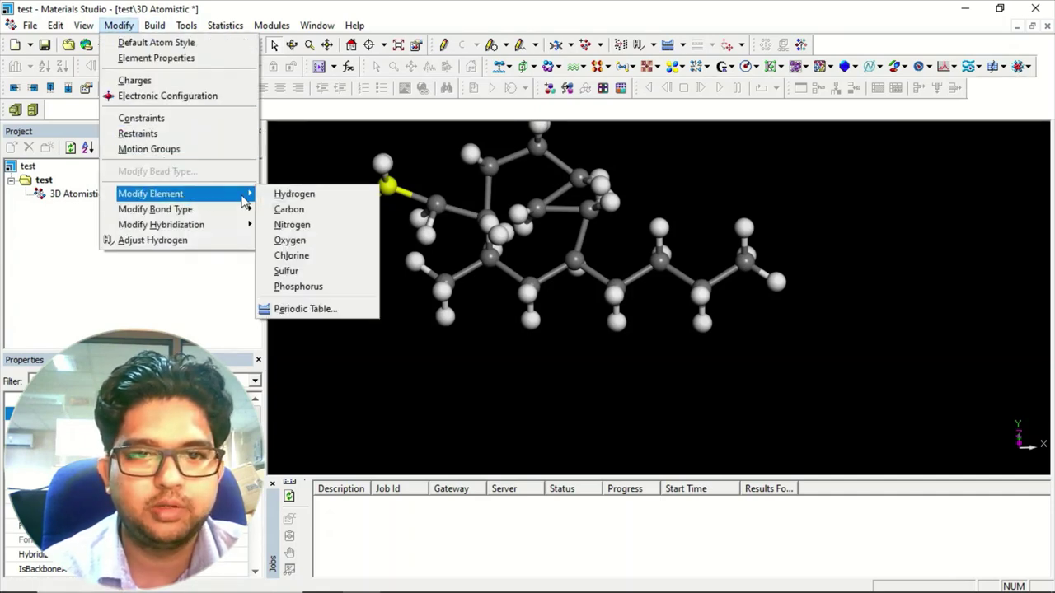
left_click(317, 311)
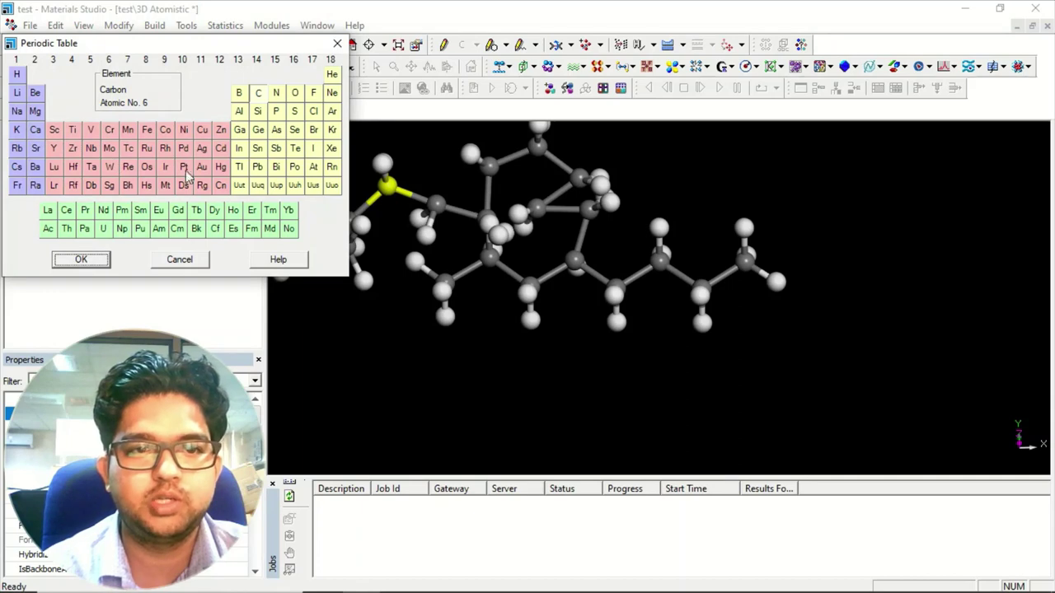
left_click(181, 260)
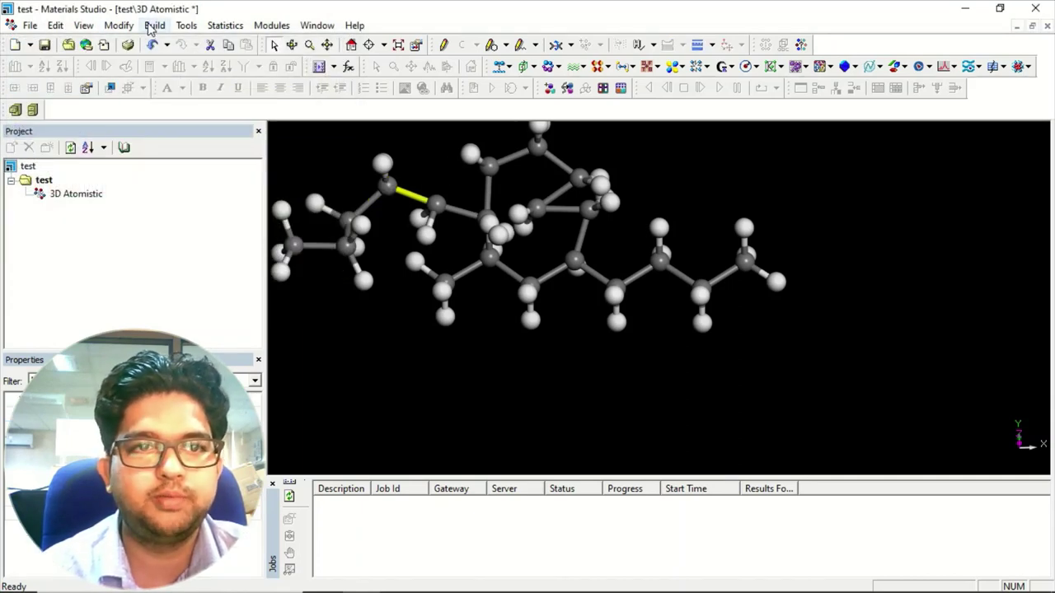
Check a side-chain atom's modification options without changes, then pan the molecule right and down
left_click(118, 25)
mouse_move(193, 212)
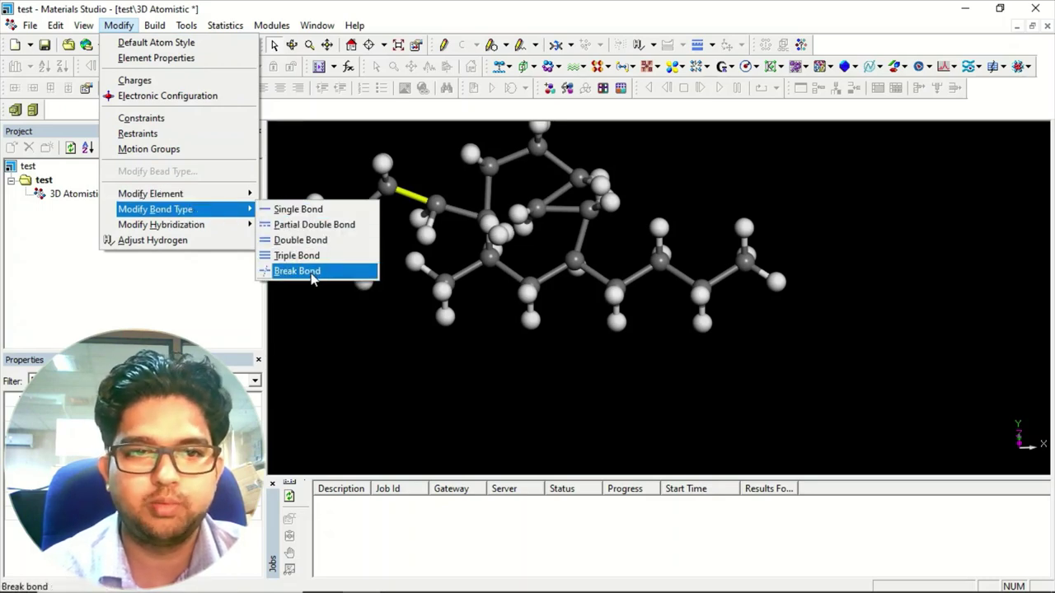
mouse_move(181, 230)
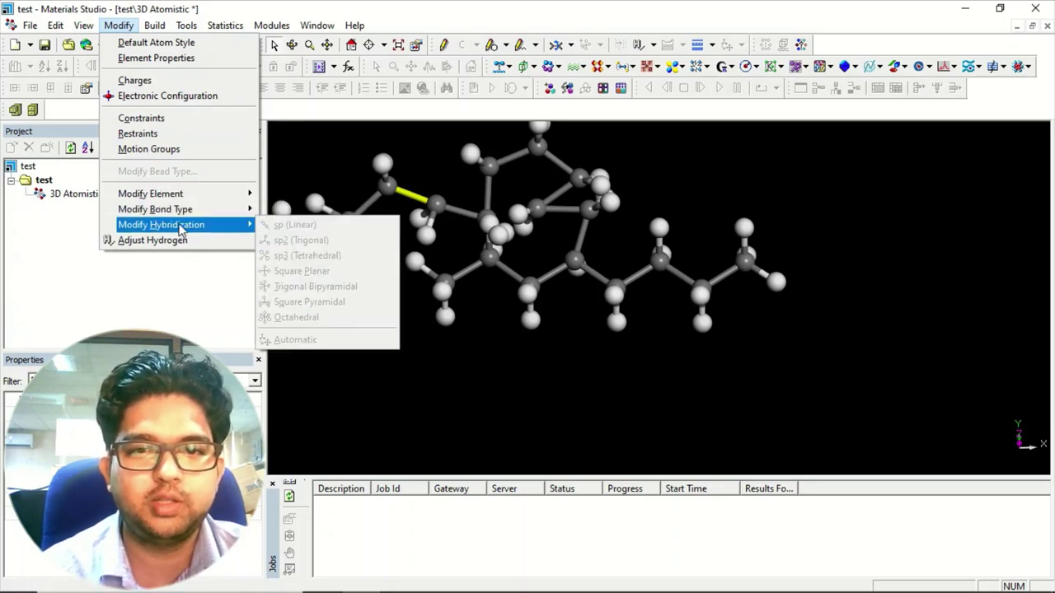
left_click(382, 187)
left_click(382, 193)
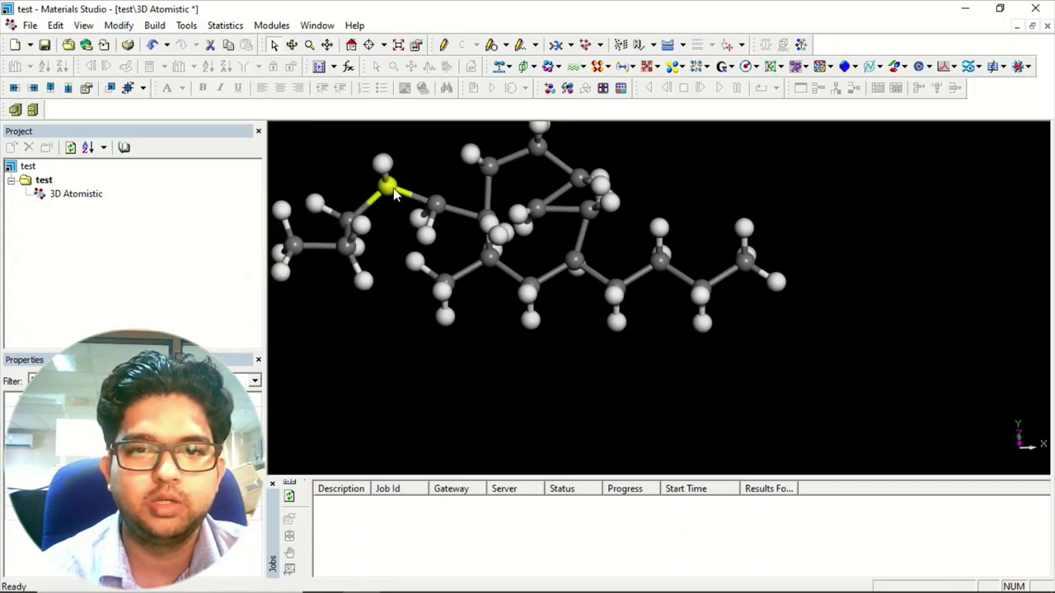
left_click(119, 25)
mouse_move(198, 225)
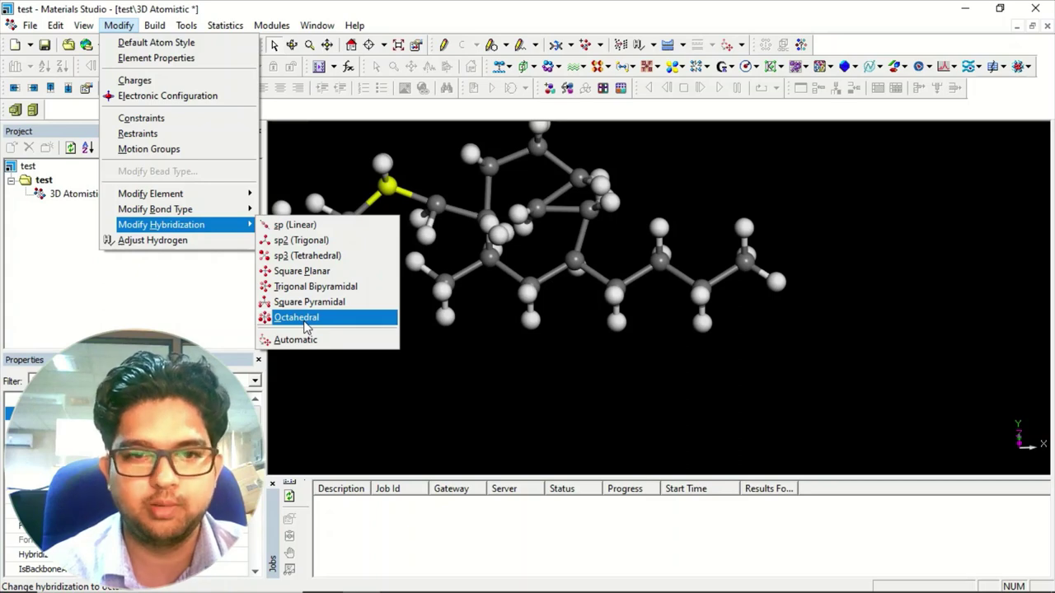
left_click(437, 358)
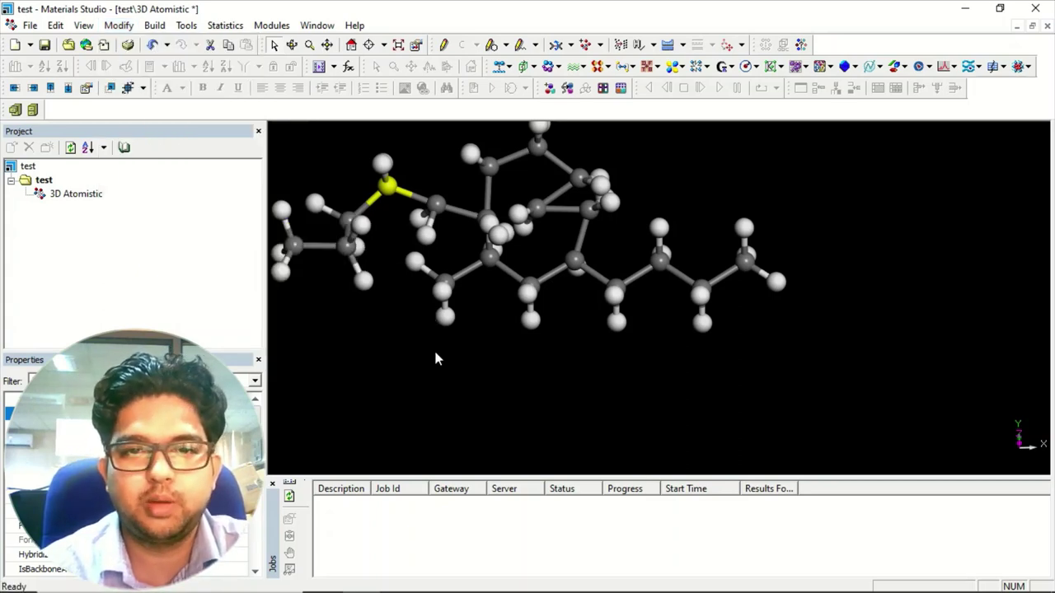
left_click(436, 359)
right_click_drag(576, 324, 570, 344)
middle_click_drag(535, 247, 674, 282)
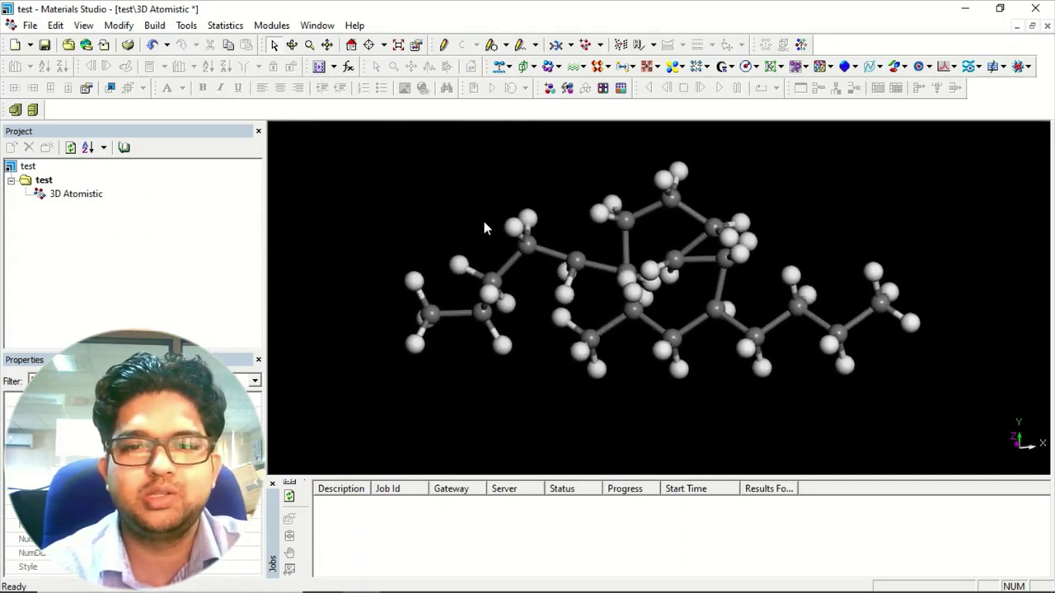
Delete the branched molecule and sketch a single six-membered carbon ring in its place
key("ctrl+a")
key("Delete")
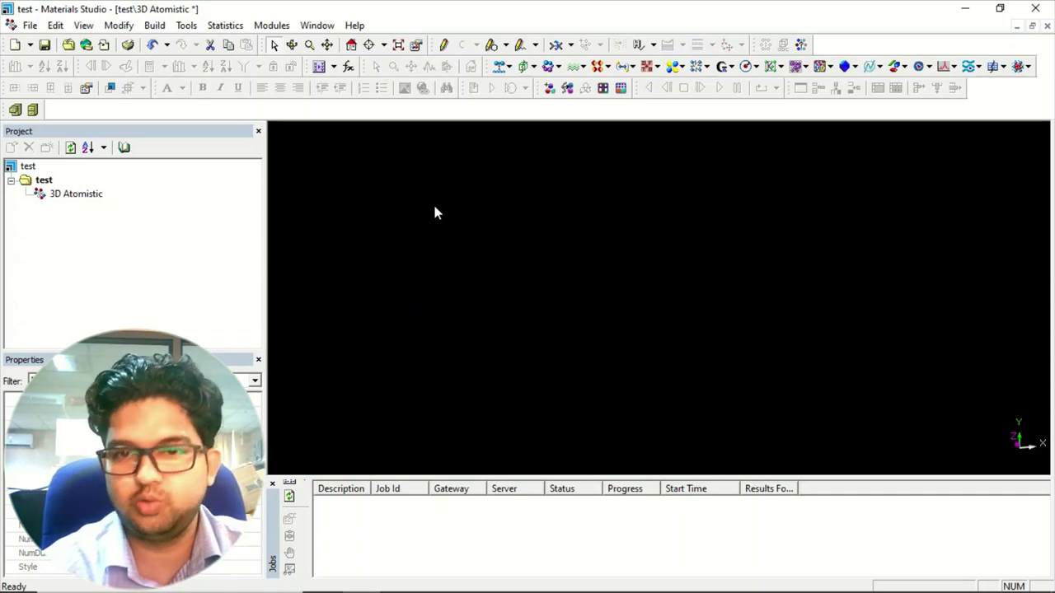
left_click(505, 44)
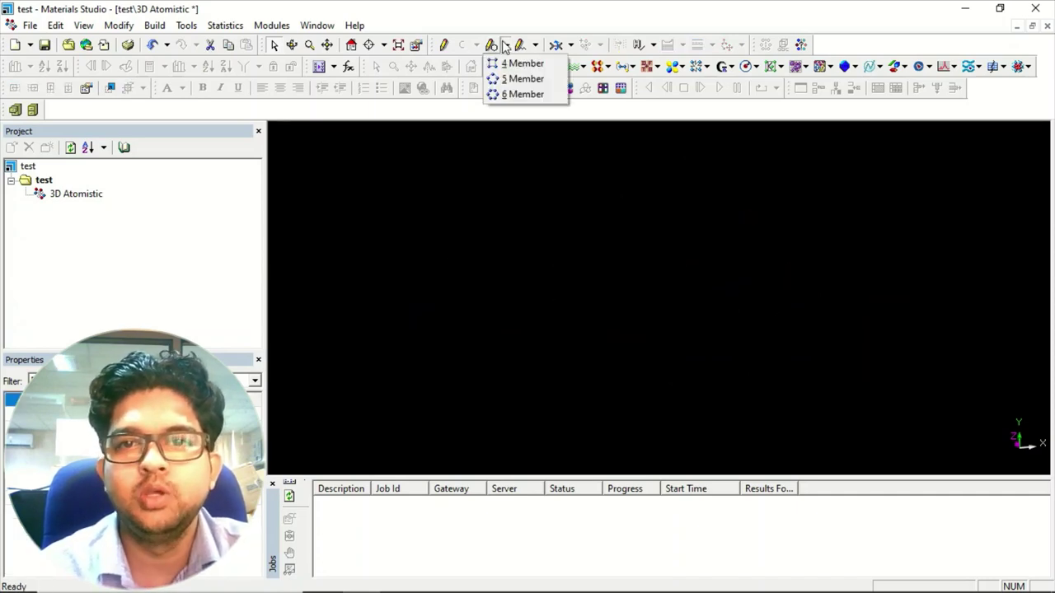
left_click(524, 95)
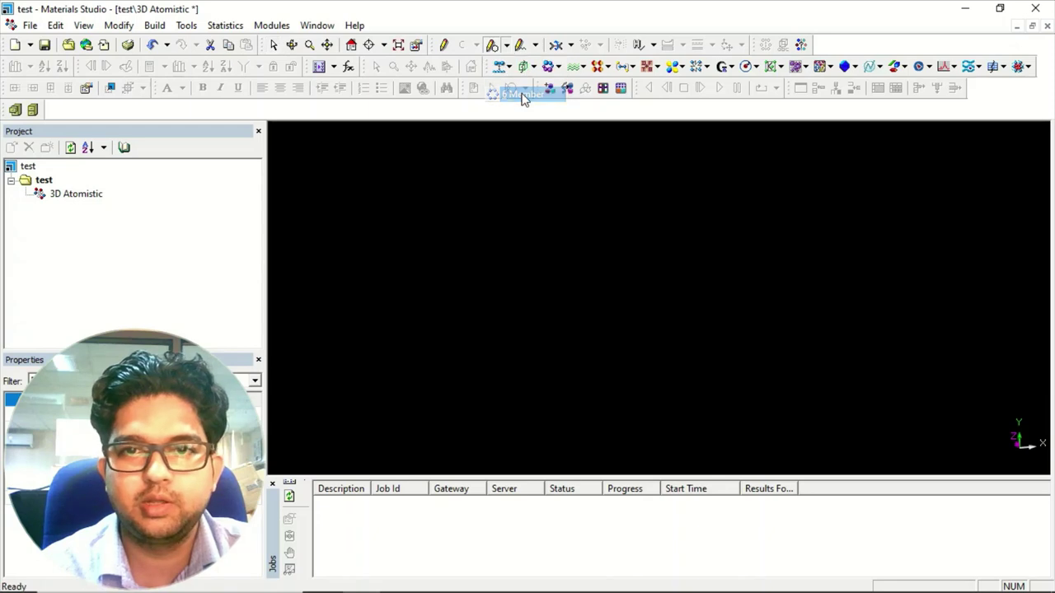
left_click(618, 258)
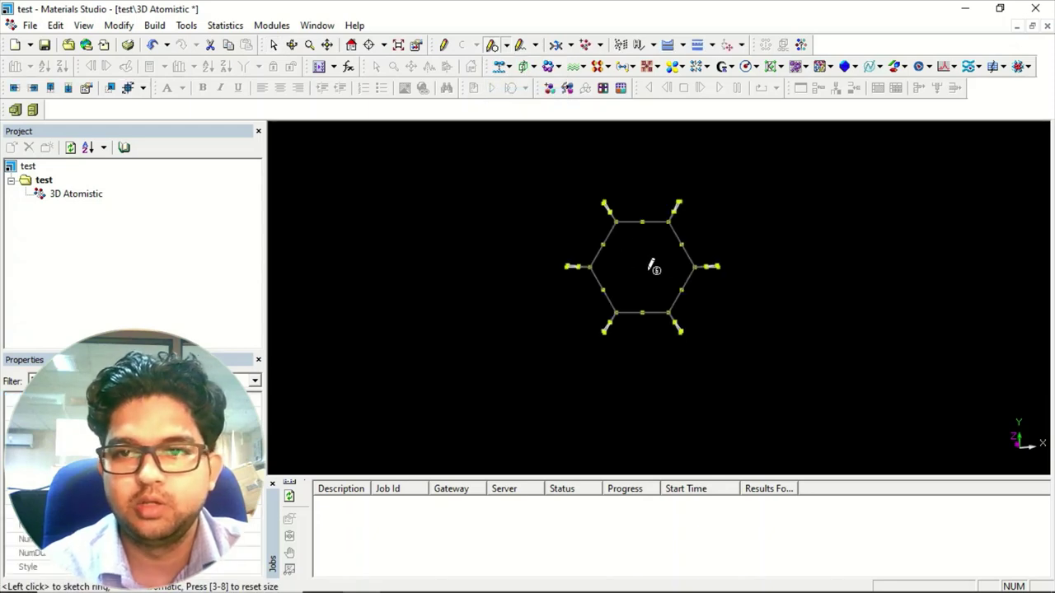
right_click_drag(664, 287, 650, 236)
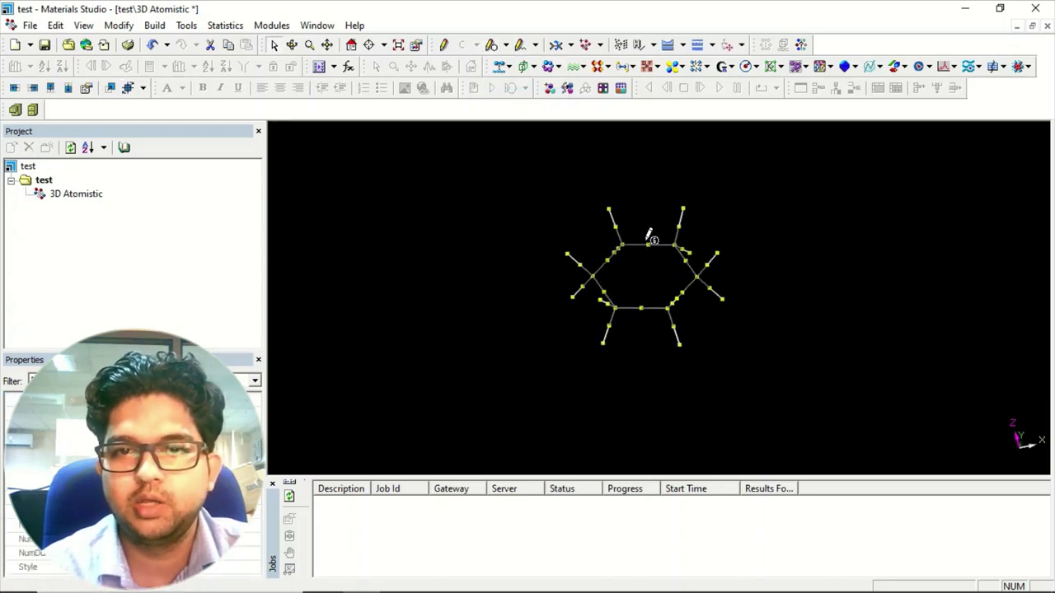
right_click(362, 216)
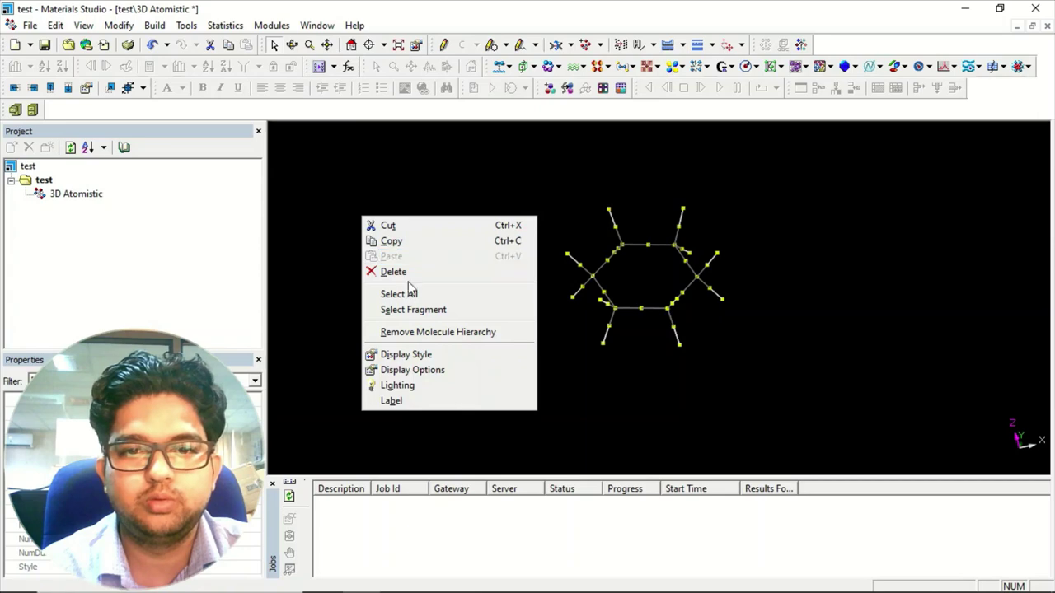
Display the ring as Ball and stick with stick radius 0.1 and ball radius 0.3
left_click(416, 355)
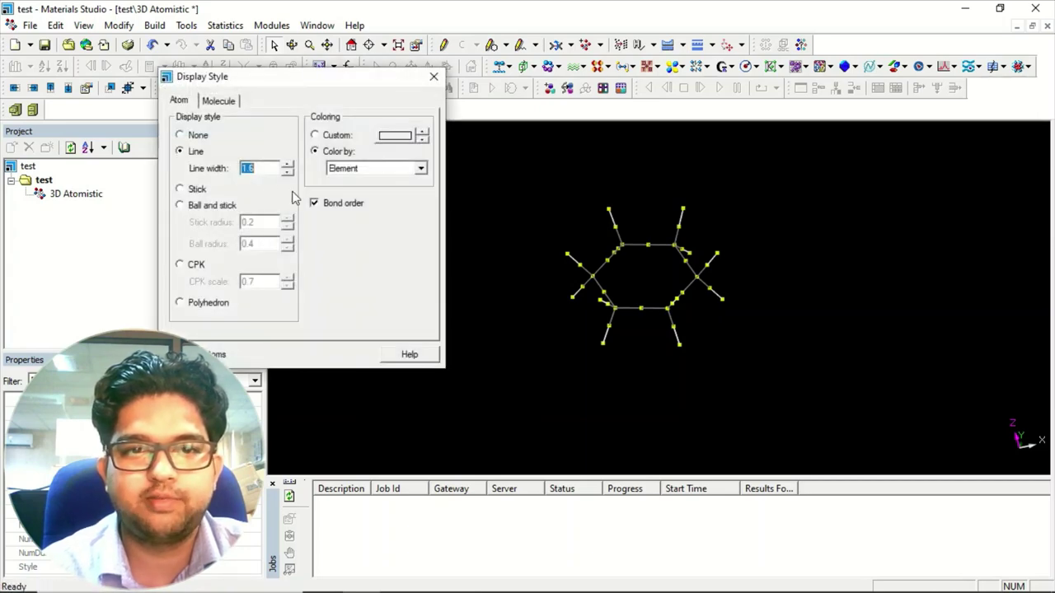
left_click(181, 206)
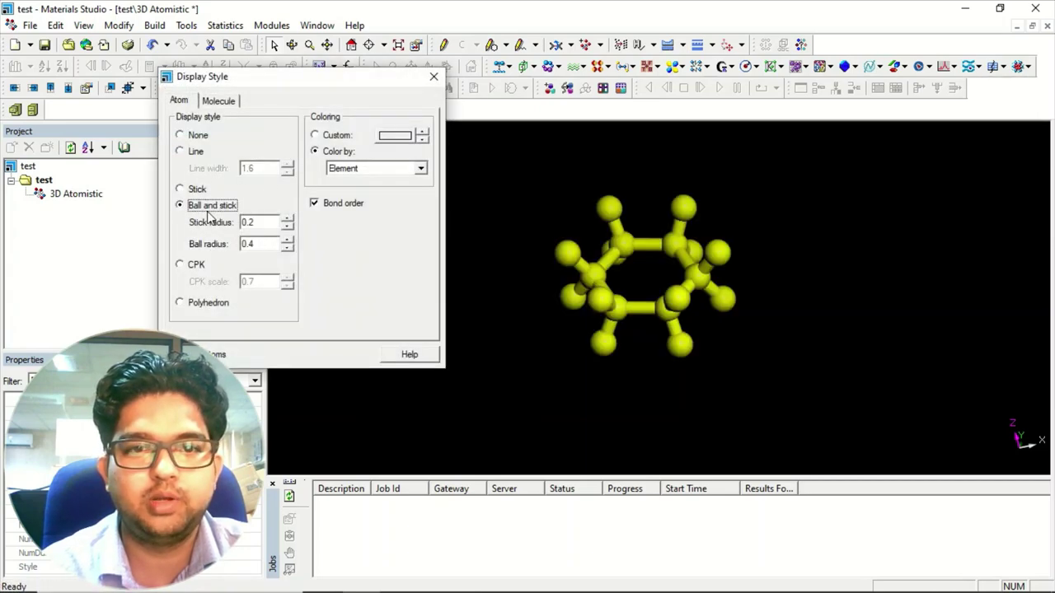
left_click(286, 225)
left_click(286, 247)
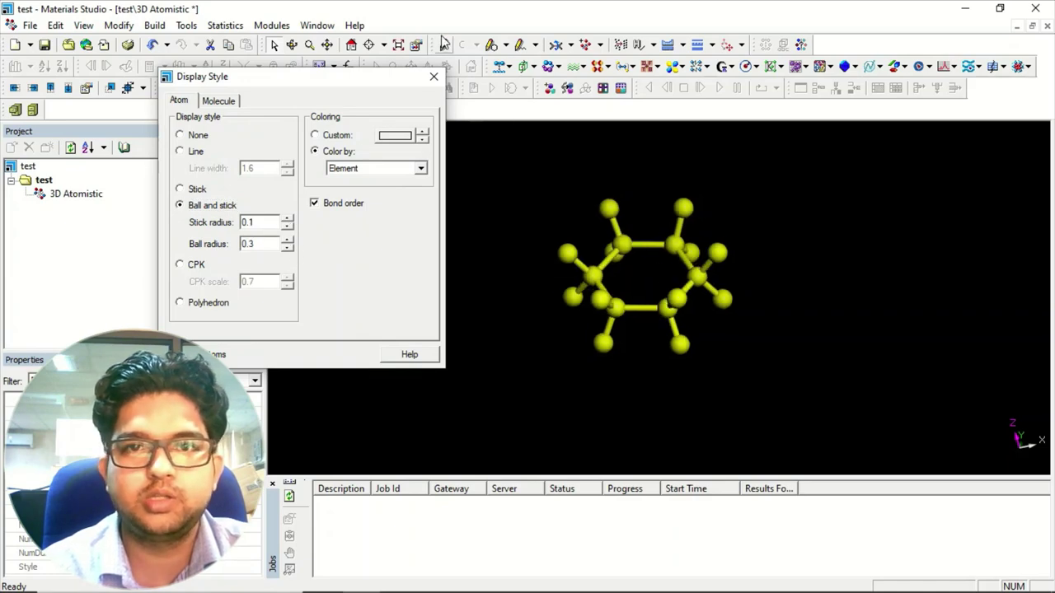
left_click(611, 337)
left_click(679, 346)
Rotate the molecule to an edge-on view and add an end carbon with a hydrogen
right_click_drag(675, 368, 594, 237)
right_click_drag(633, 296, 596, 216)
left_click_drag(313, 77, 243, 96)
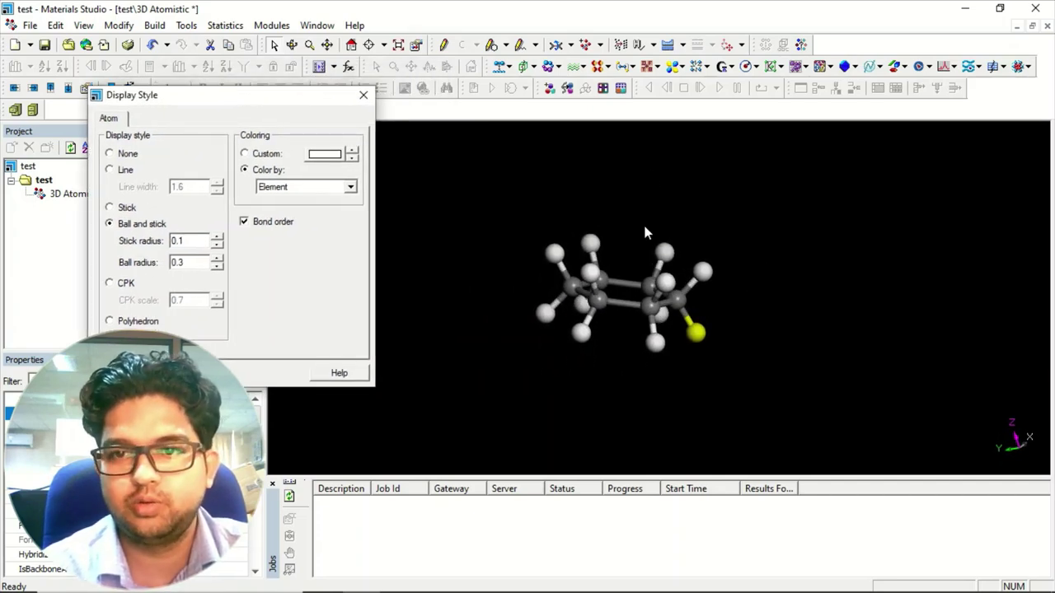
right_click_drag(755, 258, 736, 222)
right_click_drag(624, 231, 628, 264)
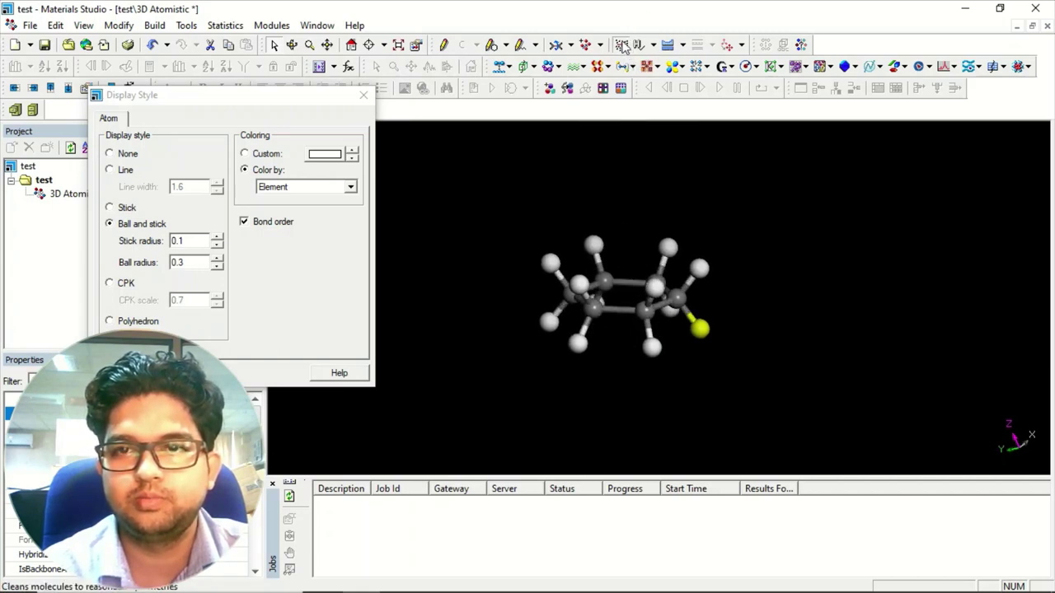
right_click_drag(647, 253, 637, 217)
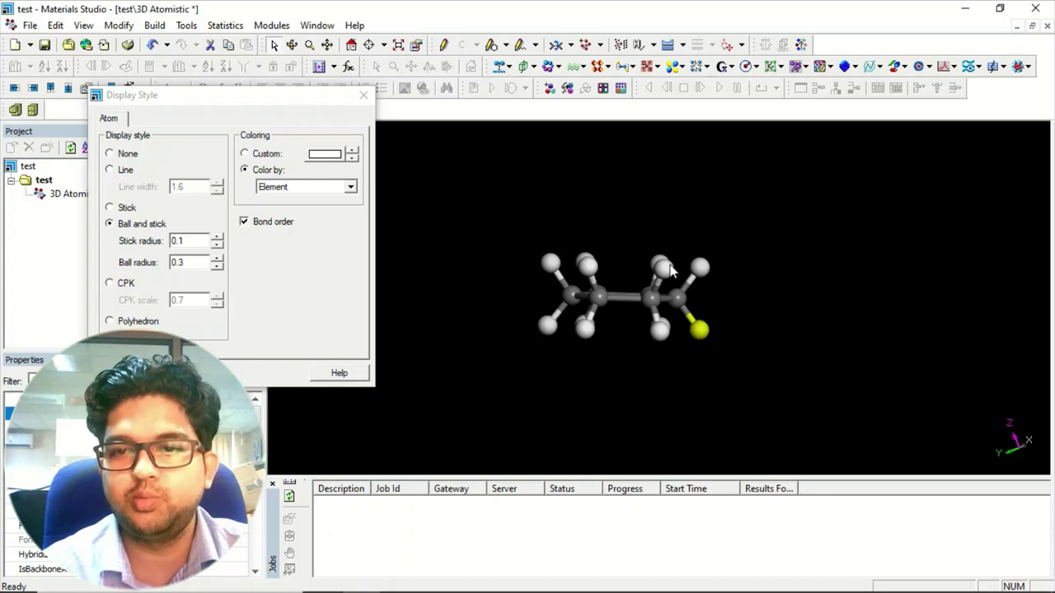
left_click(684, 321)
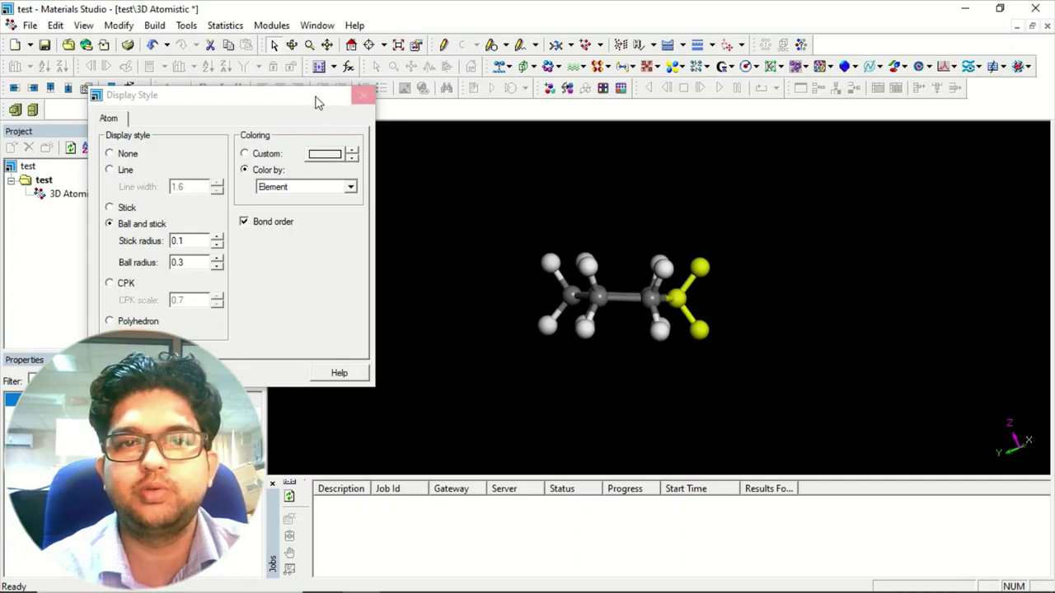
left_click(364, 95)
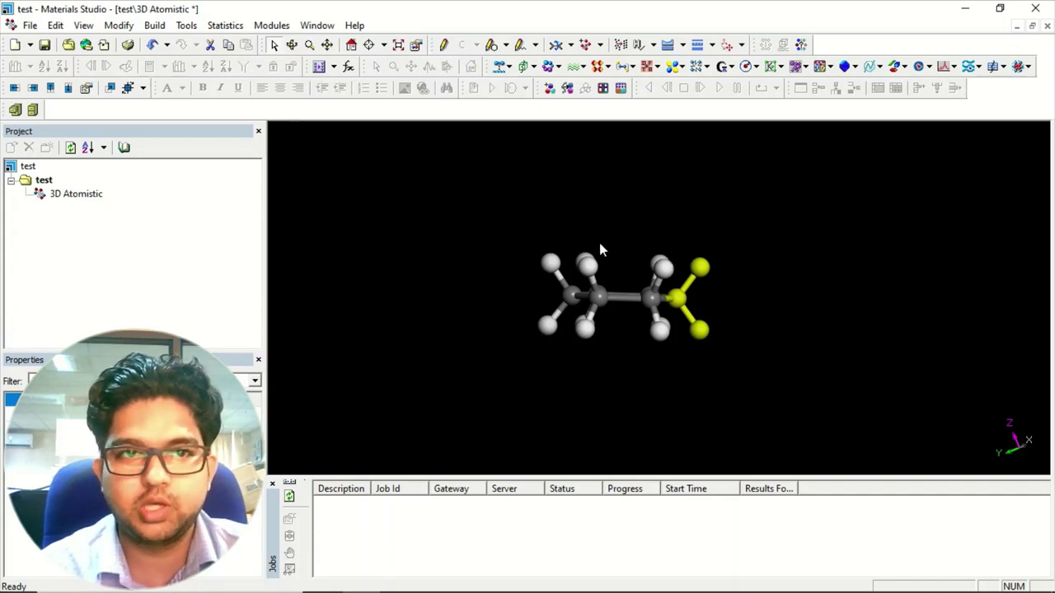
Open the Movement dialog and set the translation distance to 0.1 Å
left_click(87, 89)
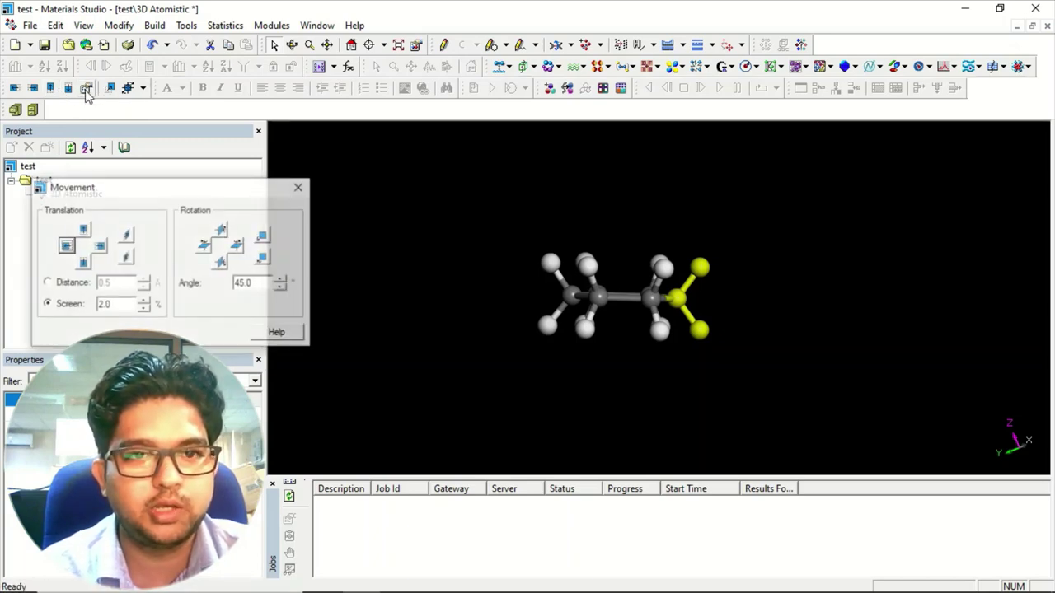
left_click_drag(156, 193, 212, 140)
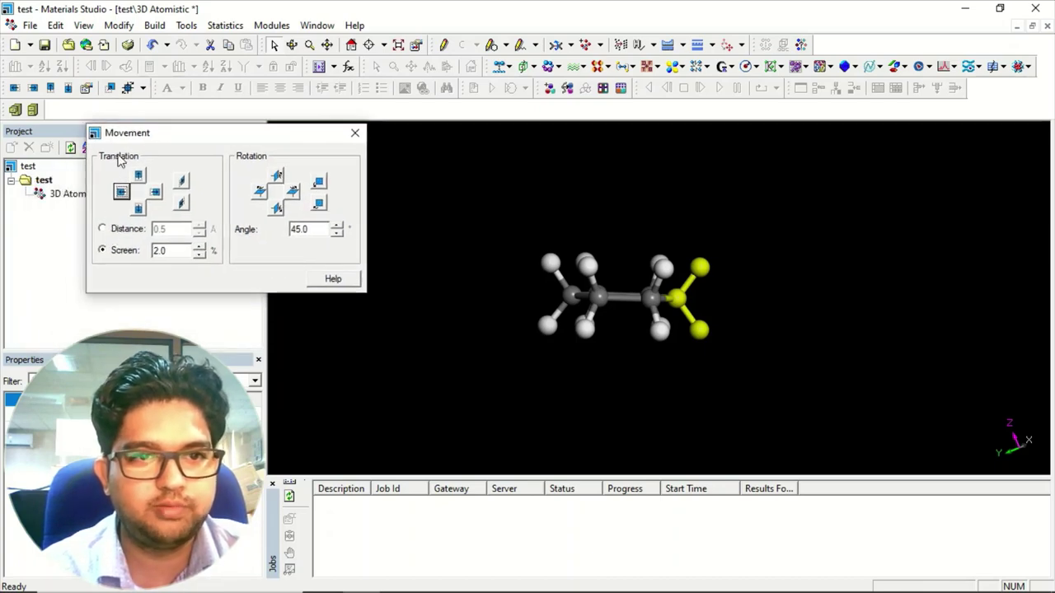
left_click(103, 229)
left_click_drag(168, 230, 130, 228)
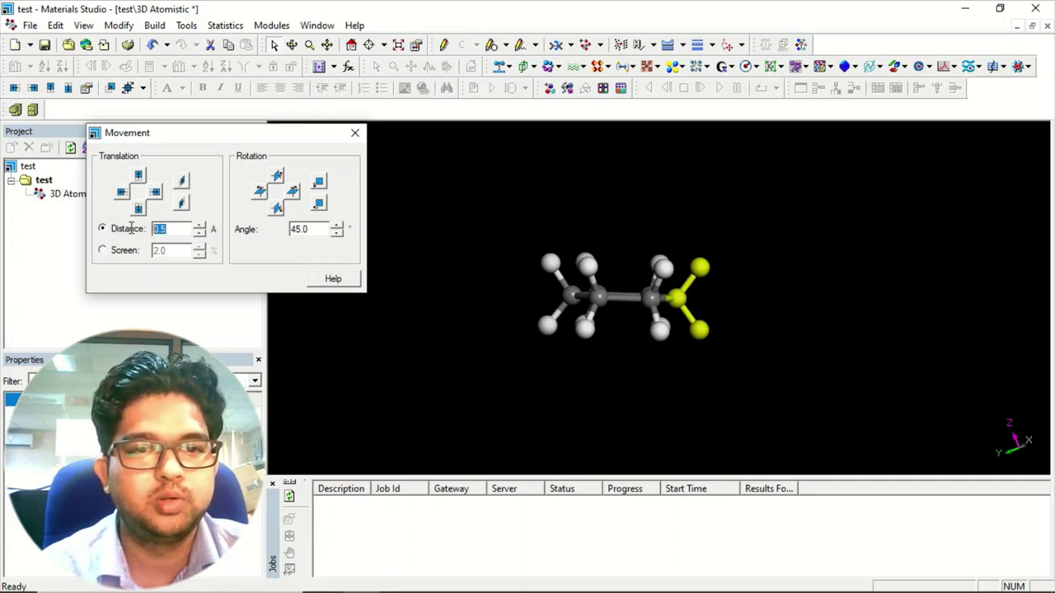
type("0.1")
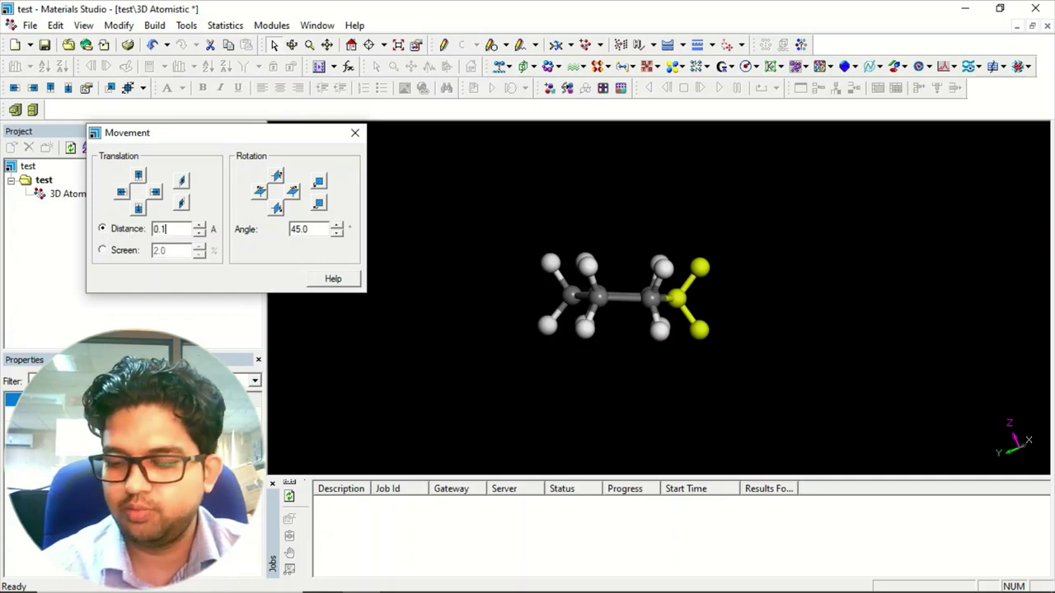
Shift the end carbon group right, then raise it twice by 0.1 Å
left_click(153, 192)
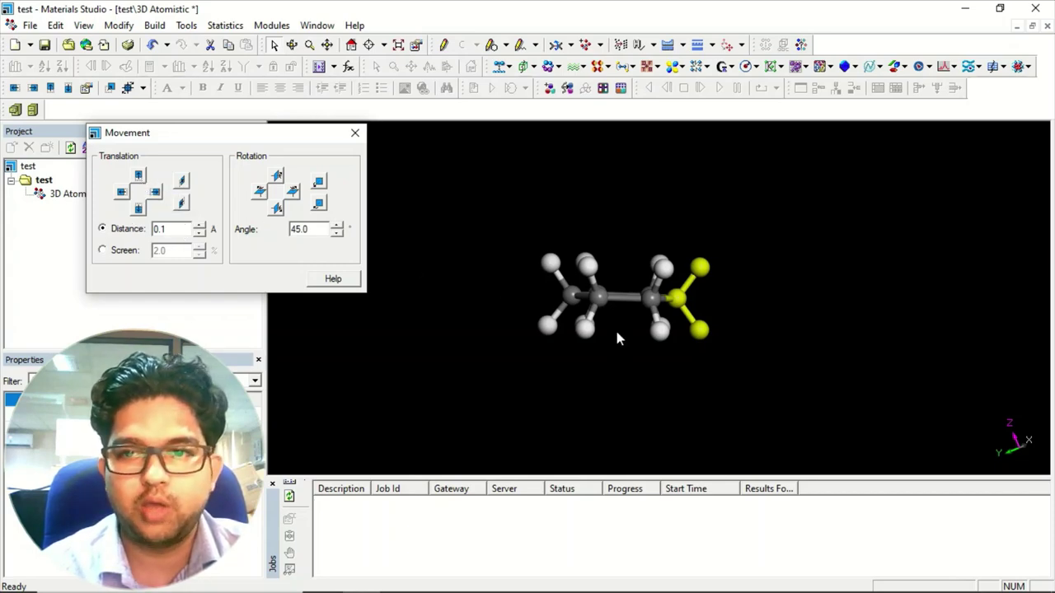
left_click(139, 176)
left_click(139, 176)
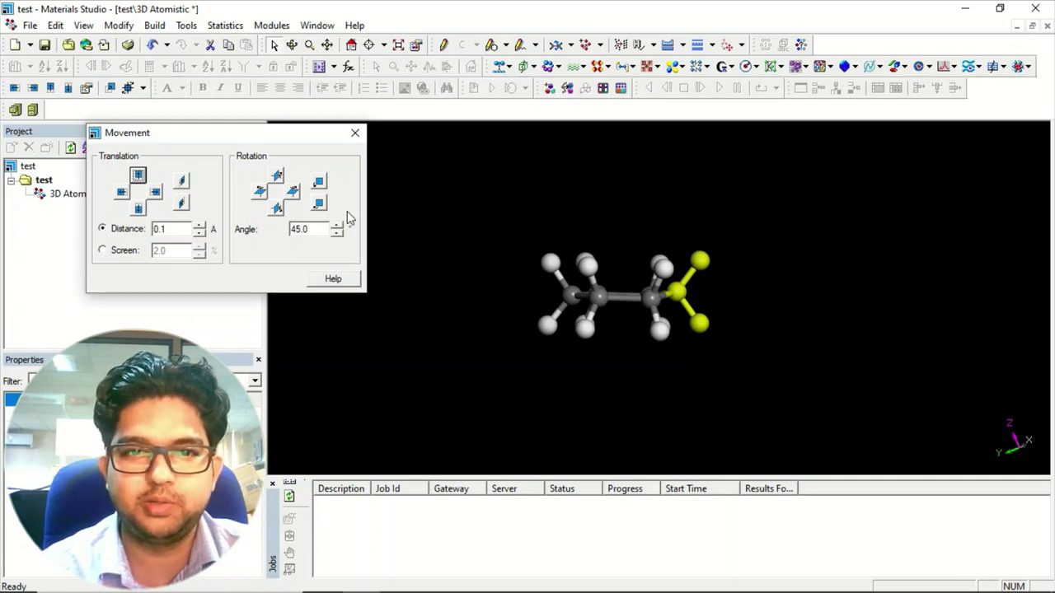
double_click(317, 230)
Set the rotation step to 5°, rotate the right-end group twice, and raise it 0.2 Å
type("5")
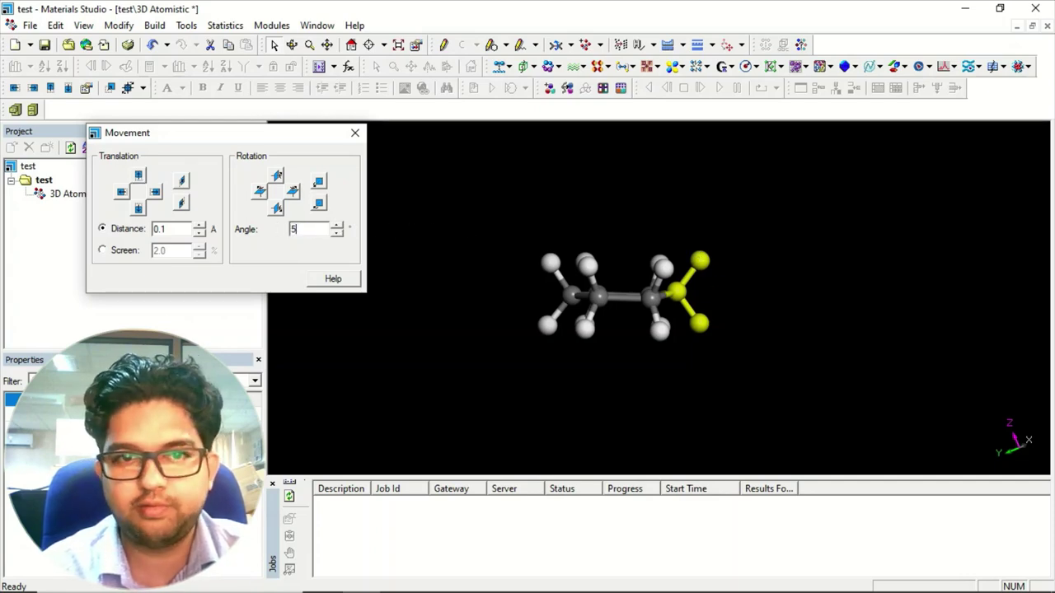
left_click(318, 182)
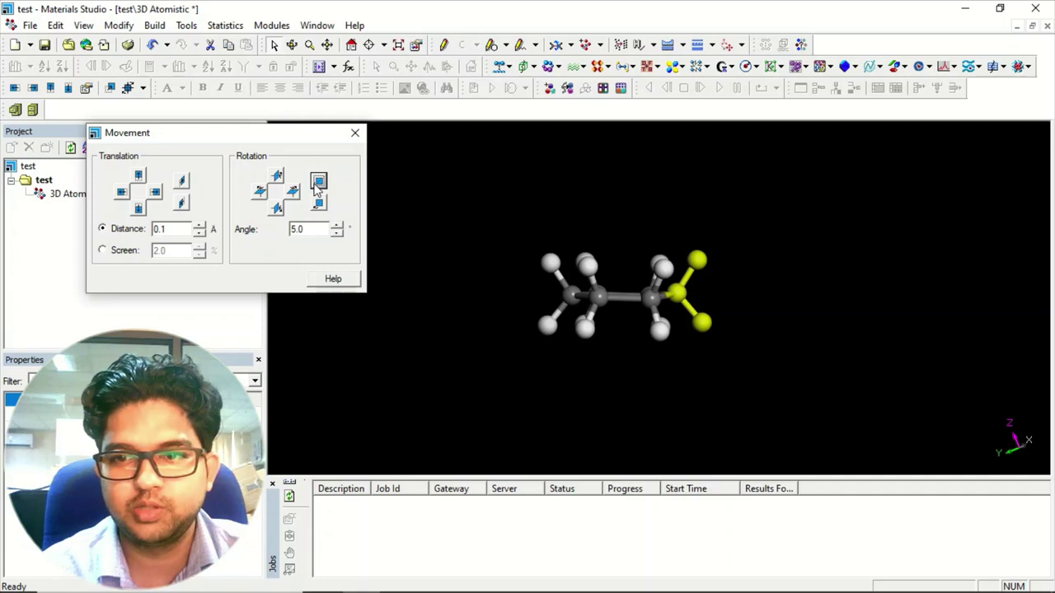
left_click(318, 183)
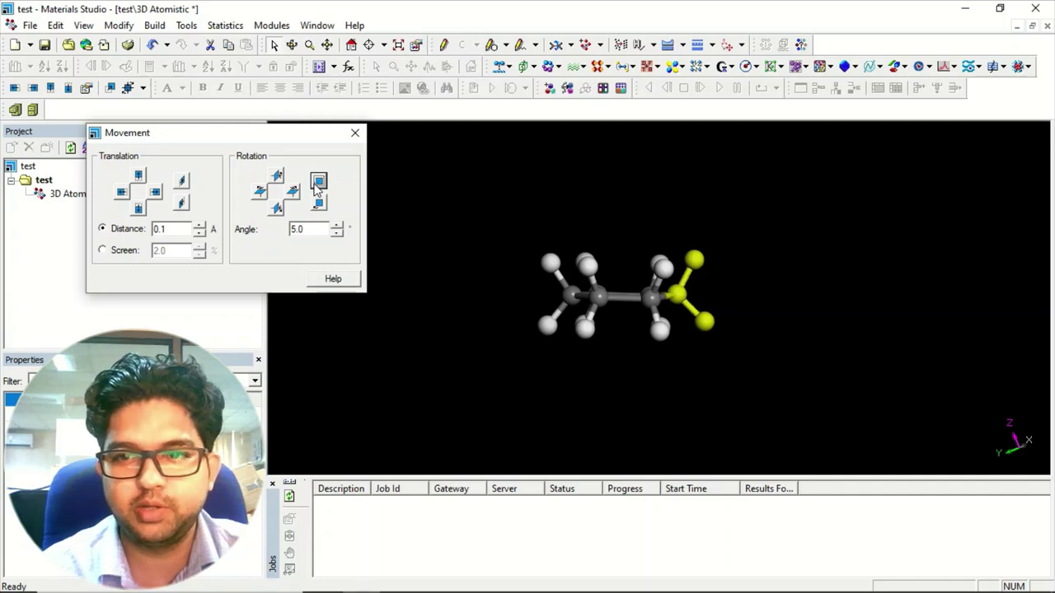
left_click(139, 176)
left_click(139, 177)
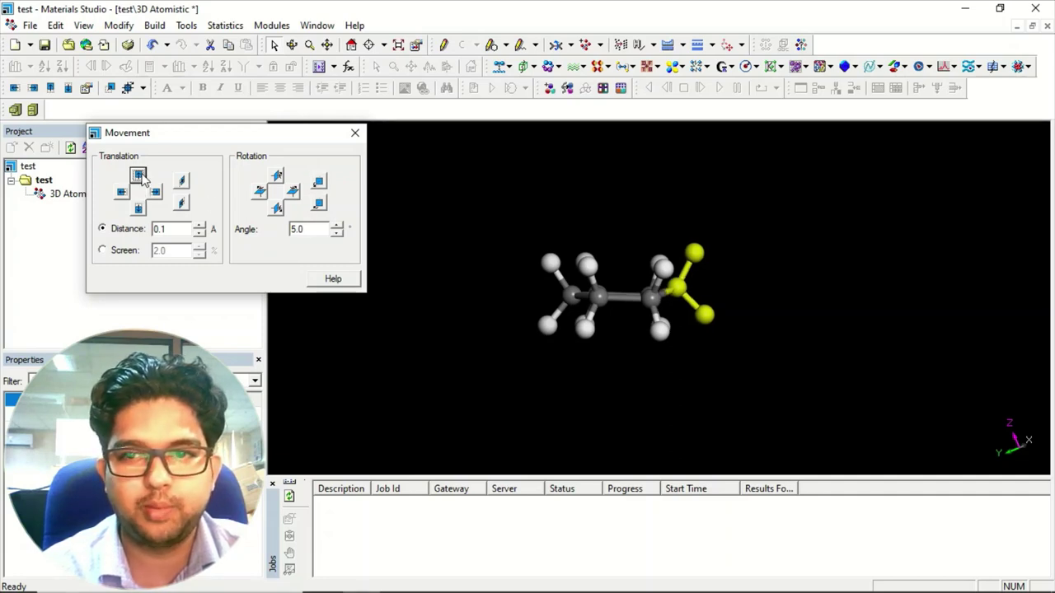
Turn the right-end hydrogens through seven more 5° steps and raise them three 0.1 Å steps
left_click(316, 186)
left_click(317, 187)
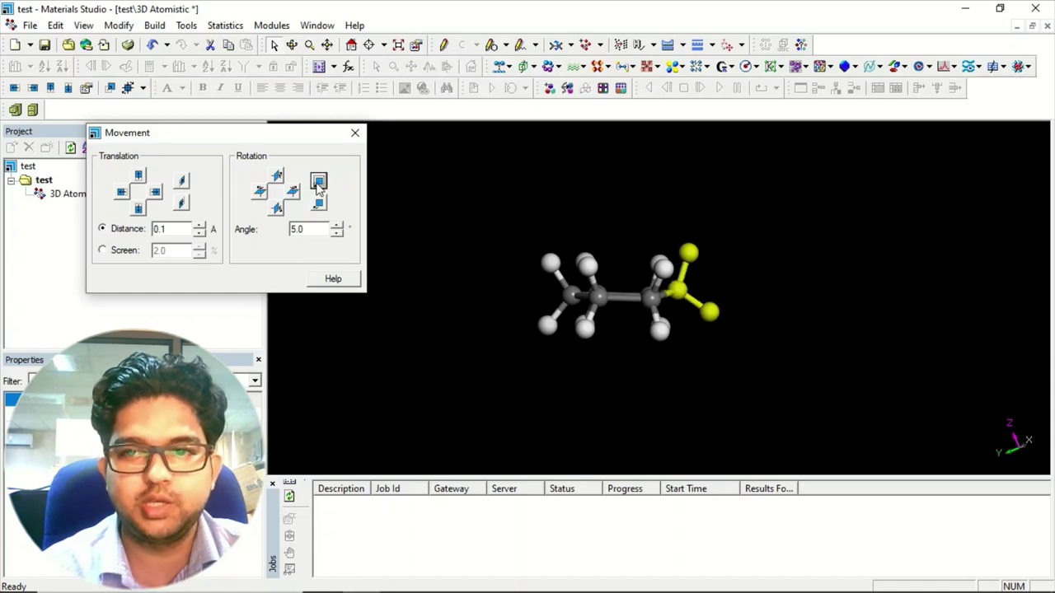
left_click(140, 177)
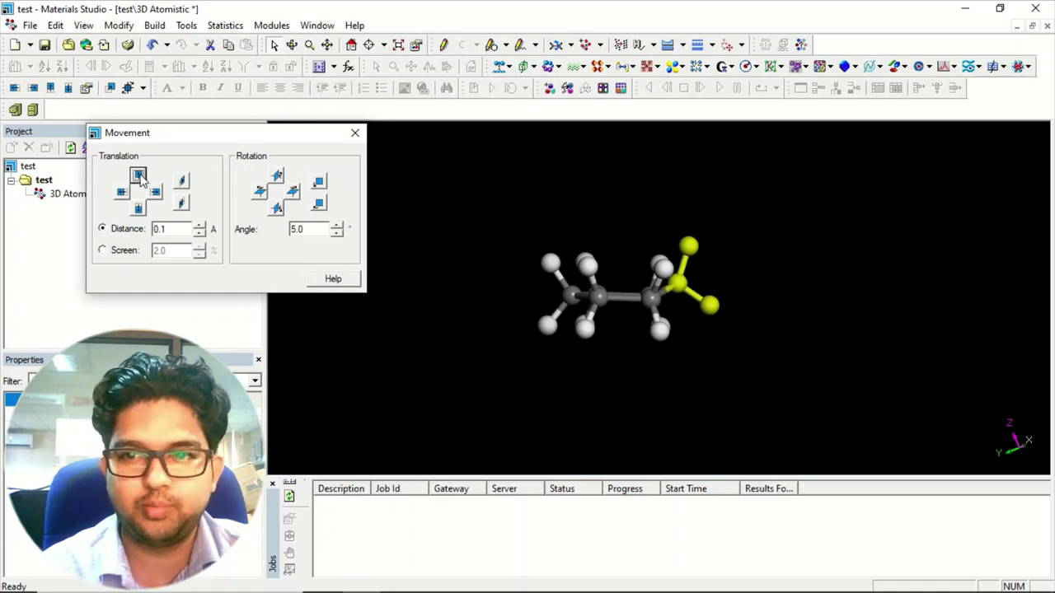
left_click(140, 177)
left_click(139, 177)
left_click(319, 182)
left_click(319, 182)
left_click(319, 182)
left_click(319, 182)
left_click(319, 182)
left_click(318, 182)
Shift the right-end hydrogens left 0.2 Å, raise them 0.1 Å, and box-select the left methyl group
left_click(121, 192)
left_click(121, 192)
left_click(138, 177)
left_click(139, 177)
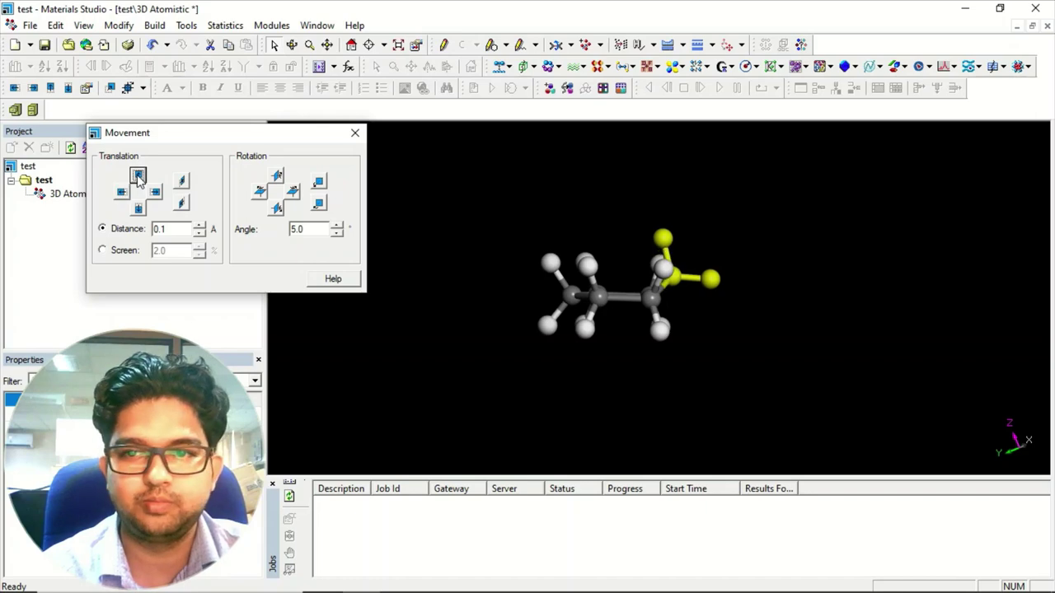
left_click_drag(529, 232, 567, 334)
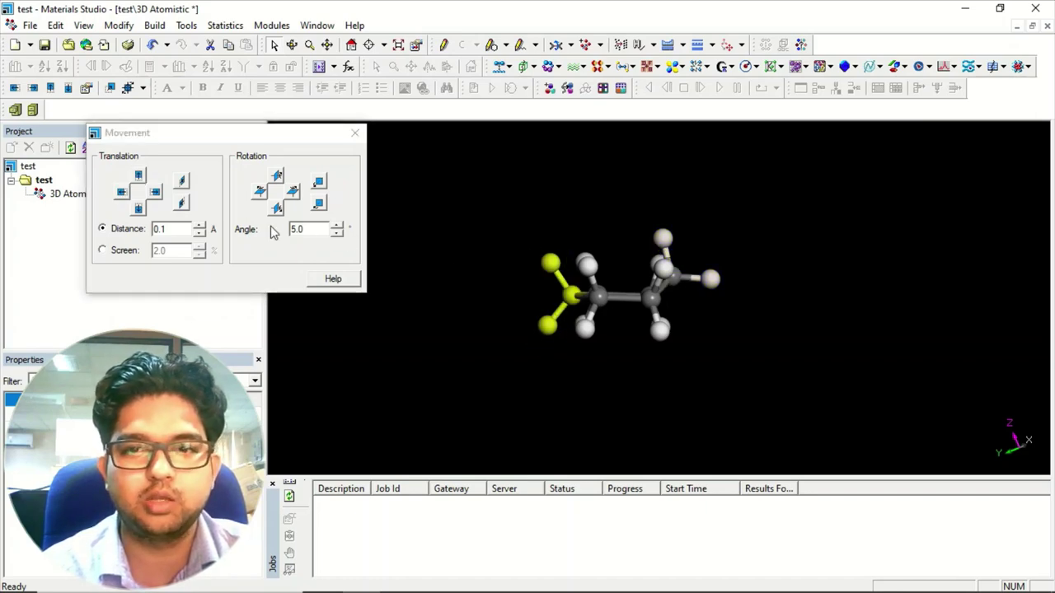
Rotate, raise and shift the left methyl group right in small steps, then close Movement and deselect
left_click(319, 205)
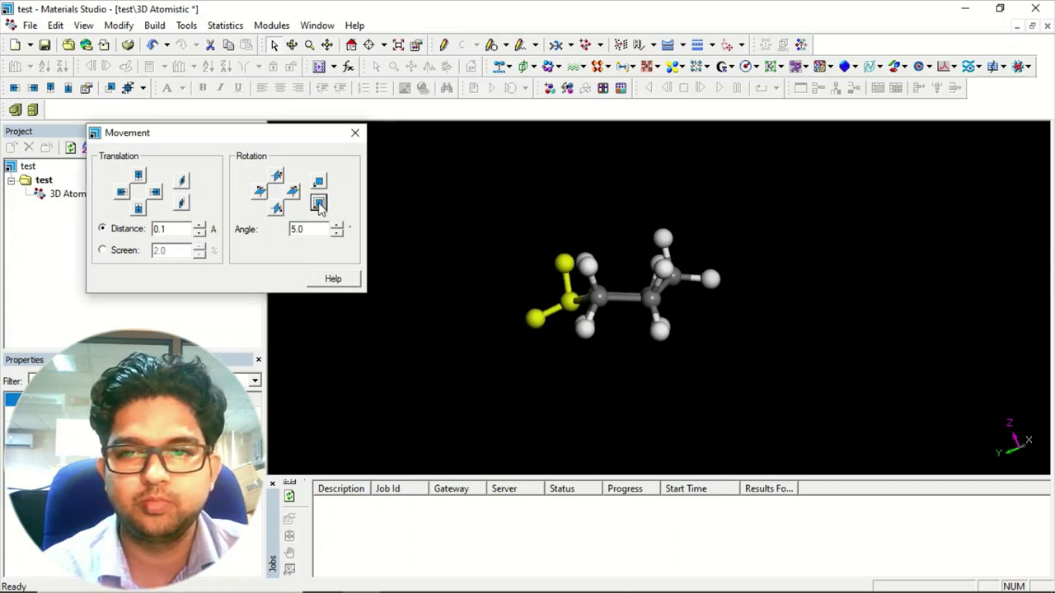
left_click(138, 176)
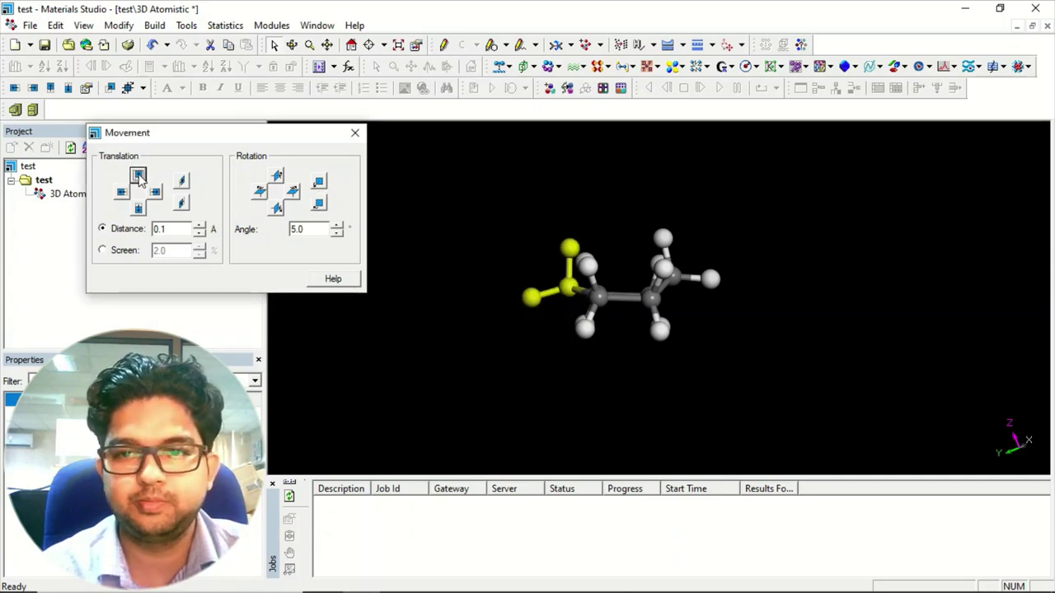
left_click(155, 193)
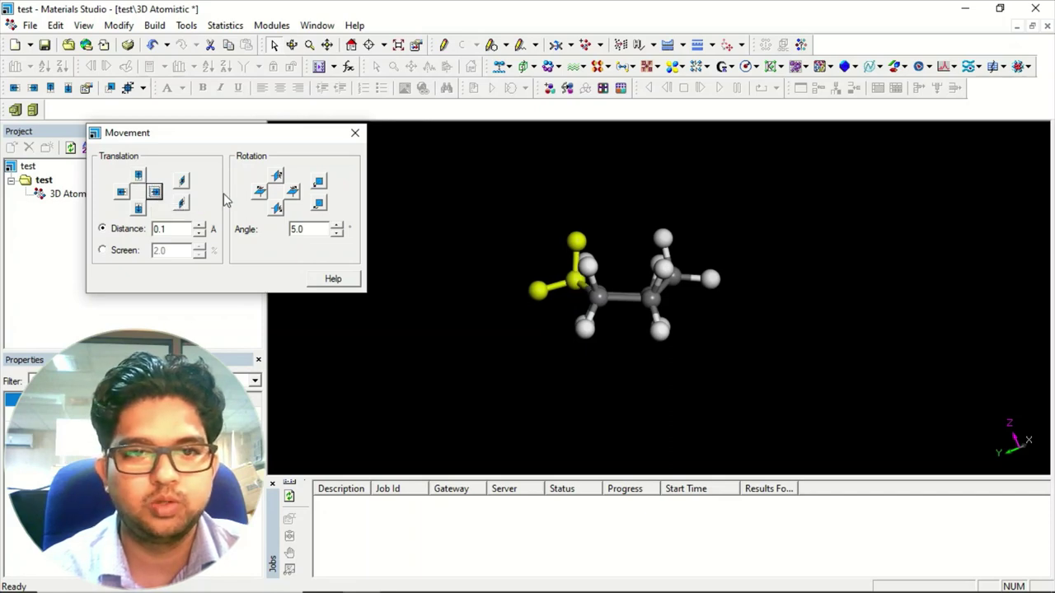
left_click(319, 204)
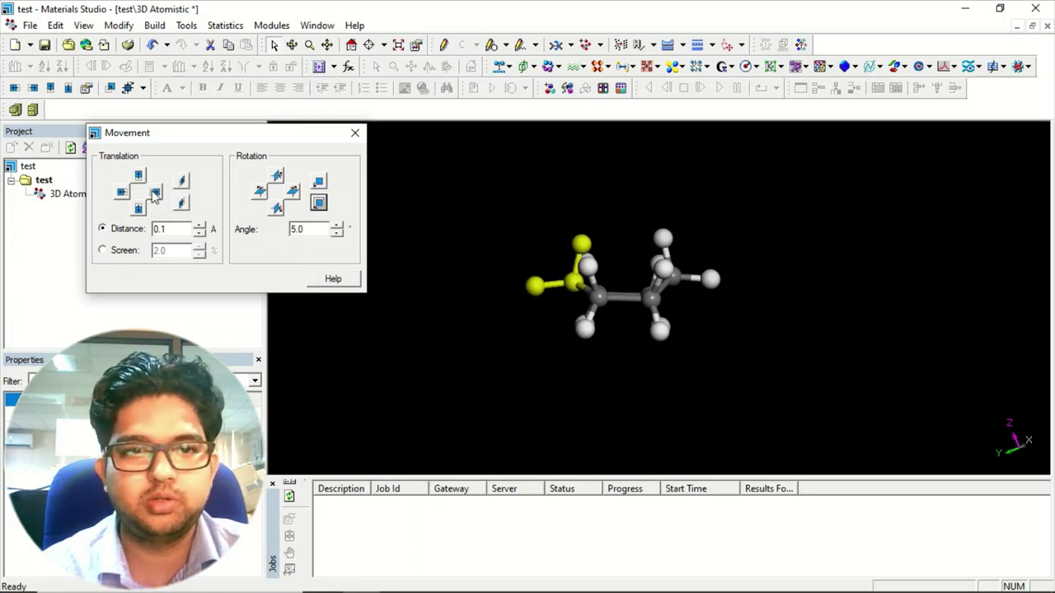
left_click(139, 176)
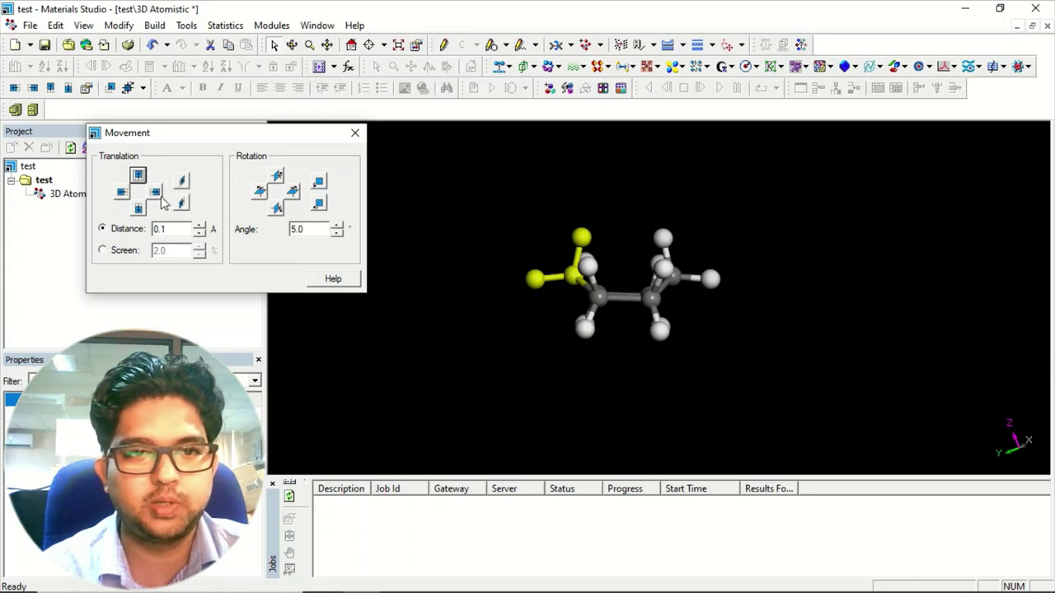
left_click(155, 193)
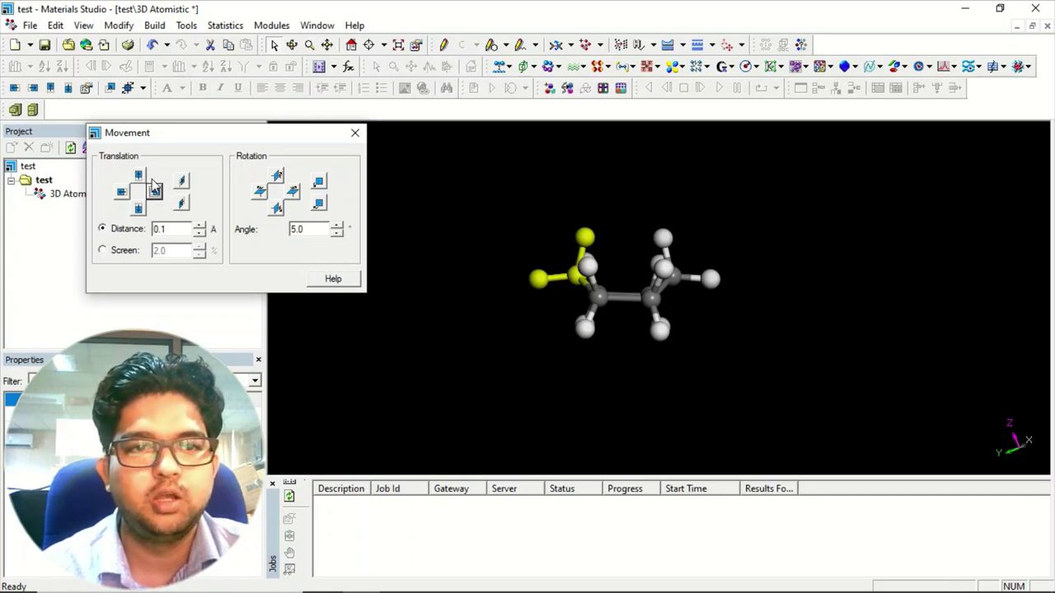
left_click(138, 176)
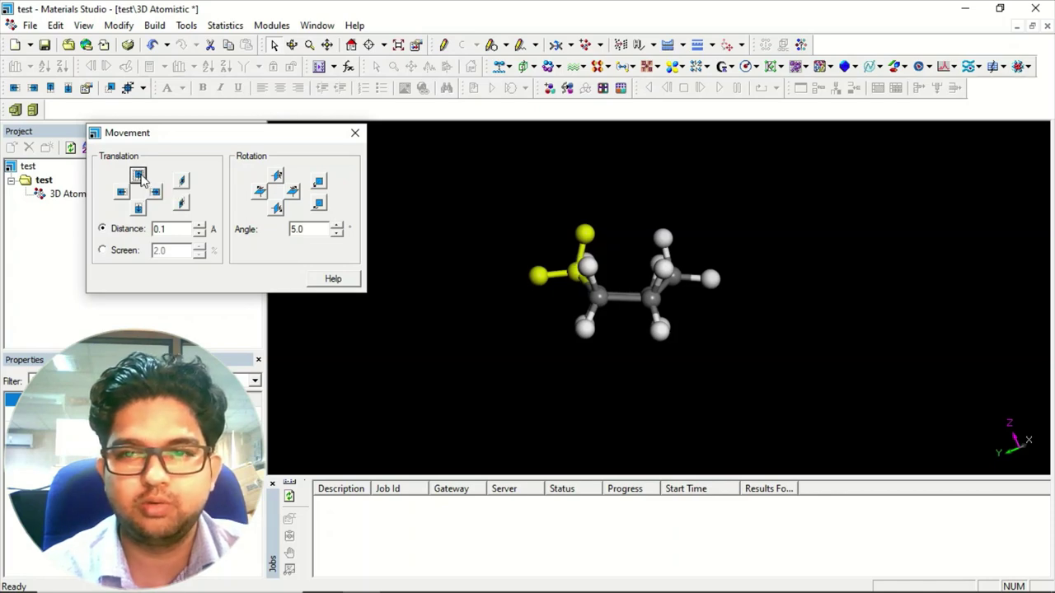
left_click(318, 203)
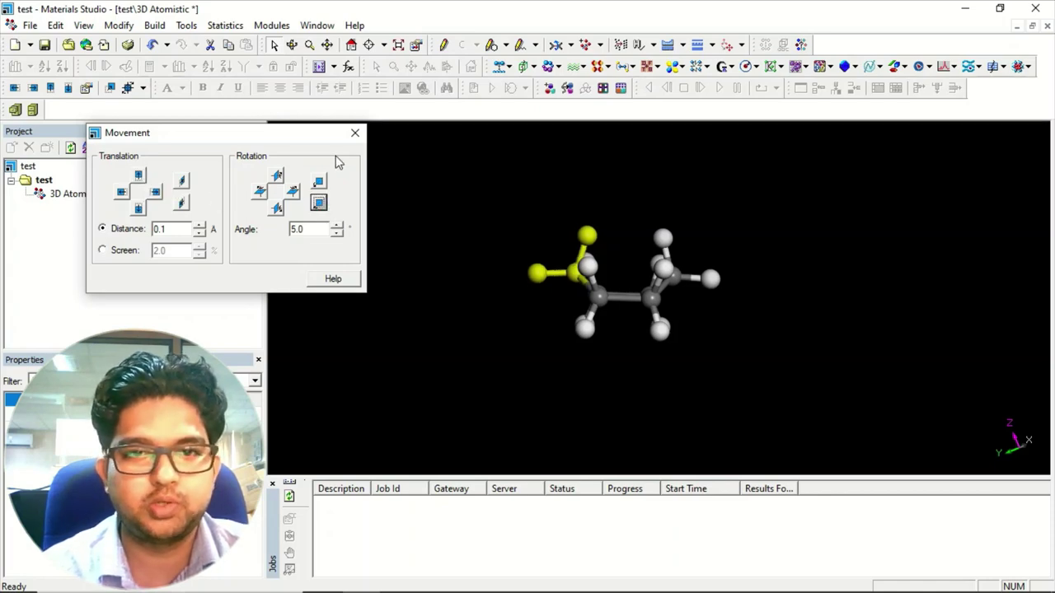
left_click(355, 133)
left_click(509, 303)
Clean the geometry, detect its C2v (m m 2) symmetry at tolerance 0.1, and snap the atoms to it
mouse_move(544, 308)
right_mouse_down()
mouse_move(667, 318)
mouse_move(536, 311)
right_mouse_up()
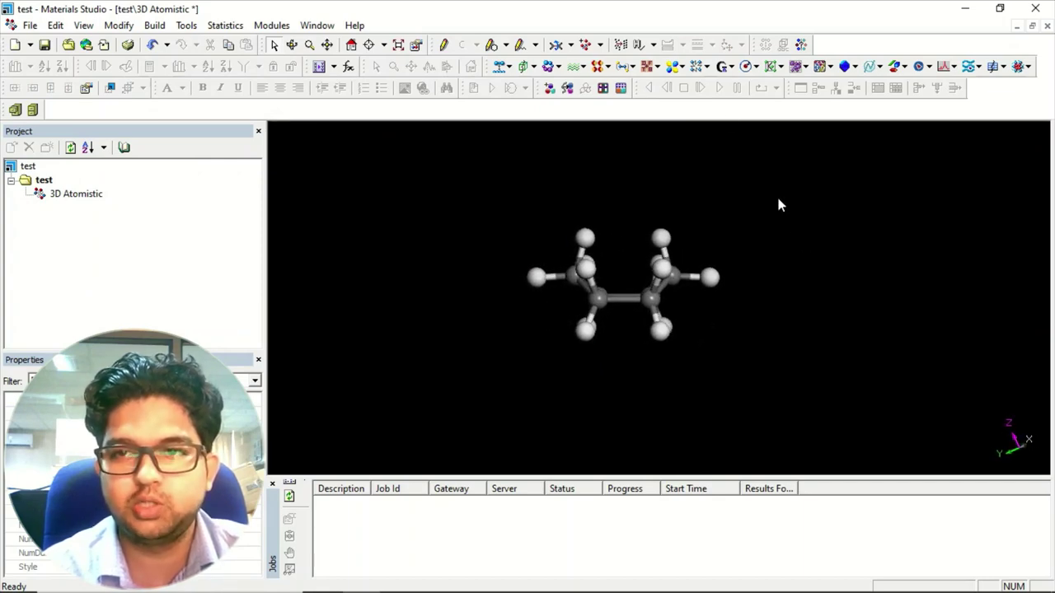
left_click(620, 45)
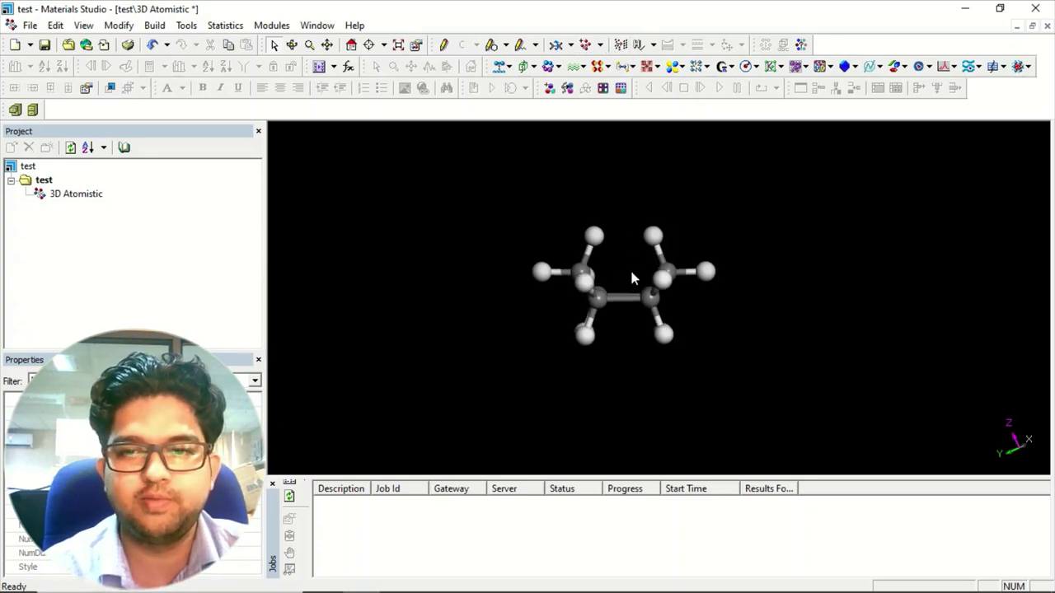
left_click(802, 45)
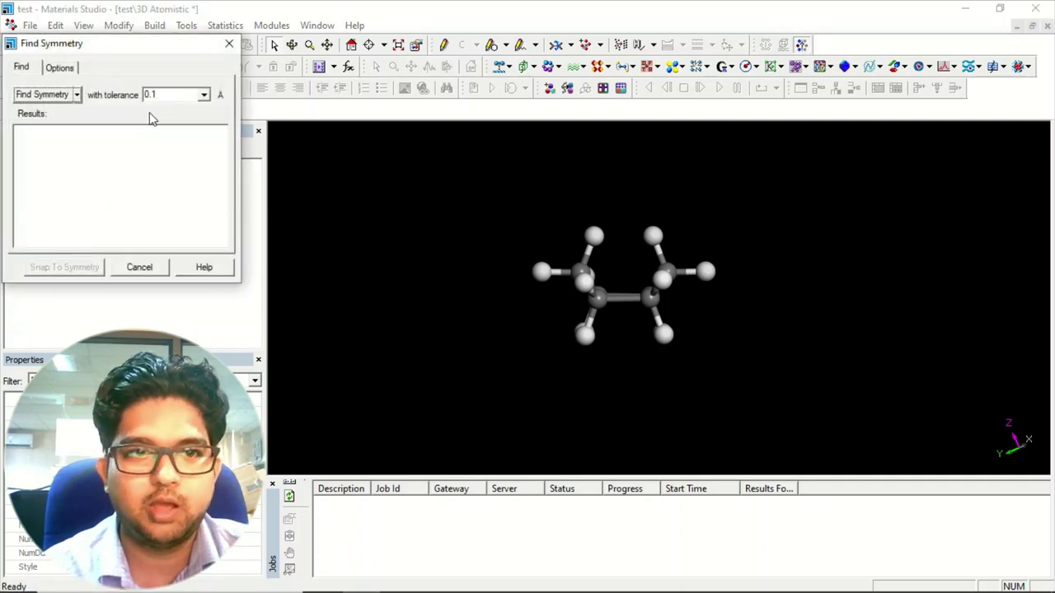
left_click(39, 95)
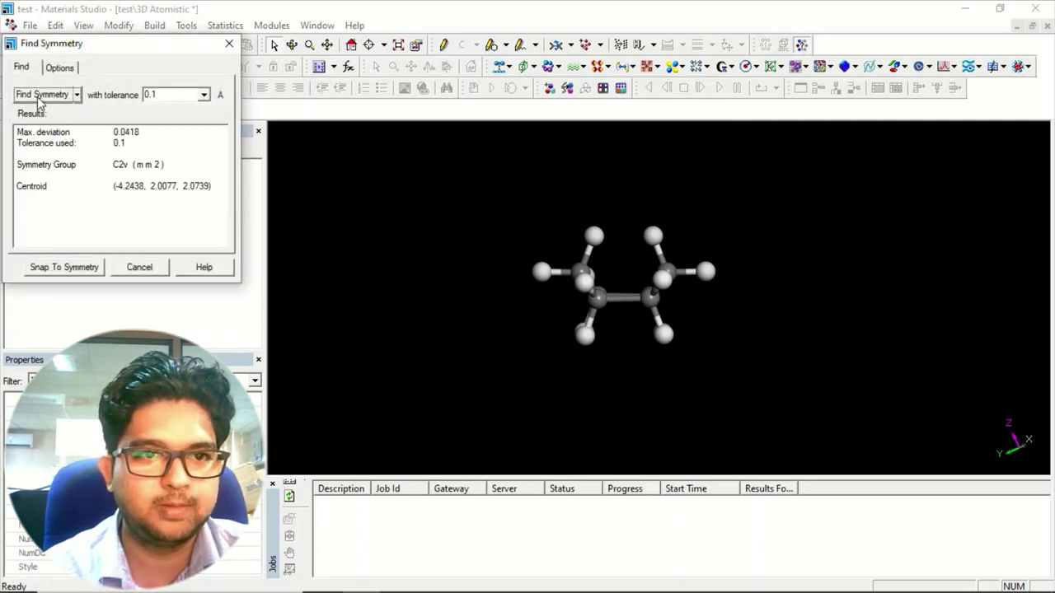
left_click(78, 271)
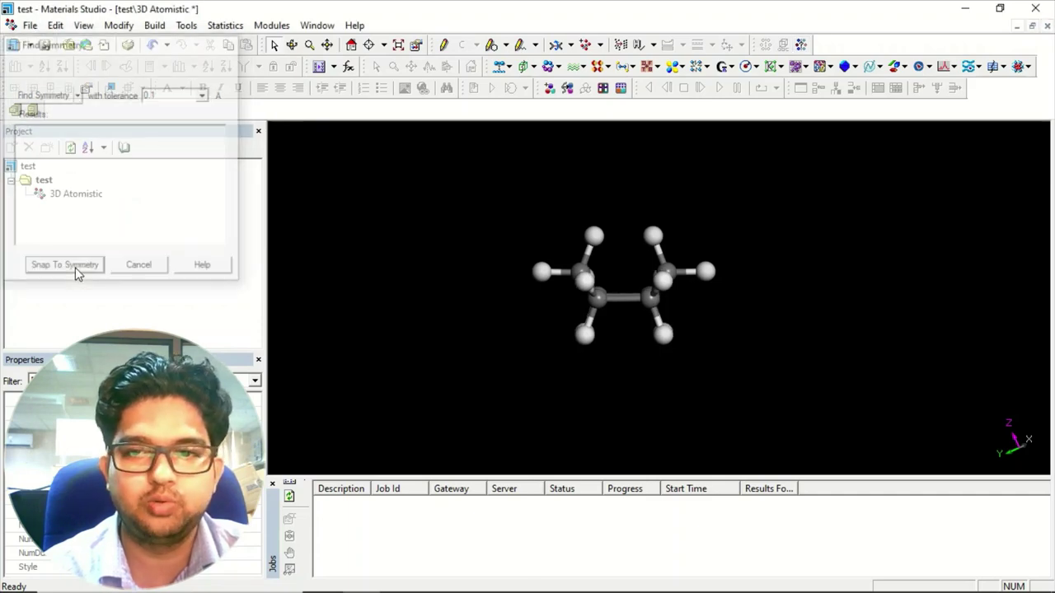
Redetect symmetry at Very coarse (0.5) tolerance, snap the atoms to it, and show the Gaussian tools list
left_click(800, 44)
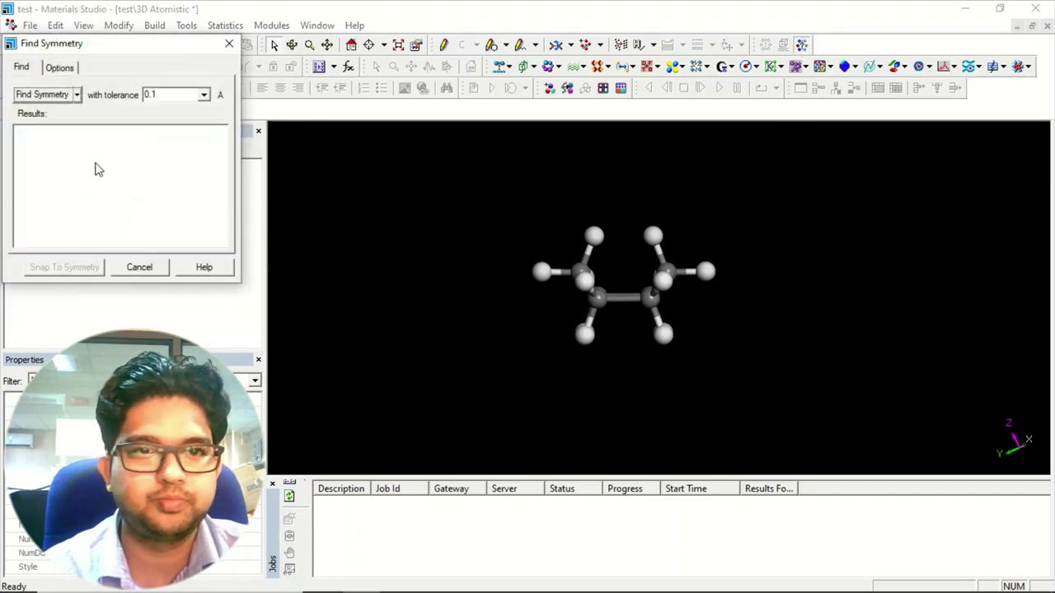
left_click(204, 95)
left_click(173, 170)
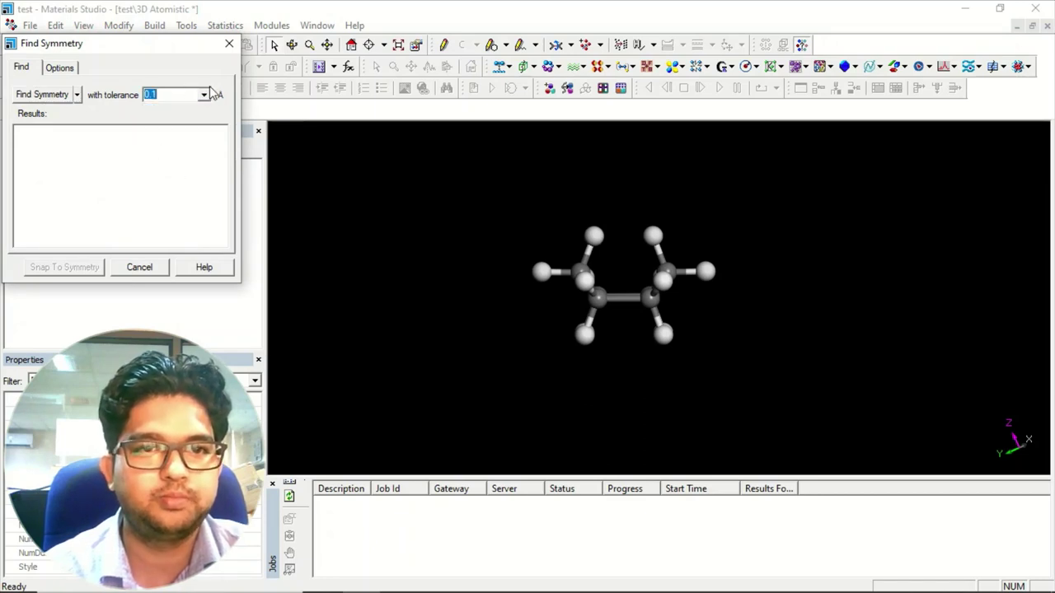
left_click(203, 95)
left_click(177, 159)
left_click(54, 95)
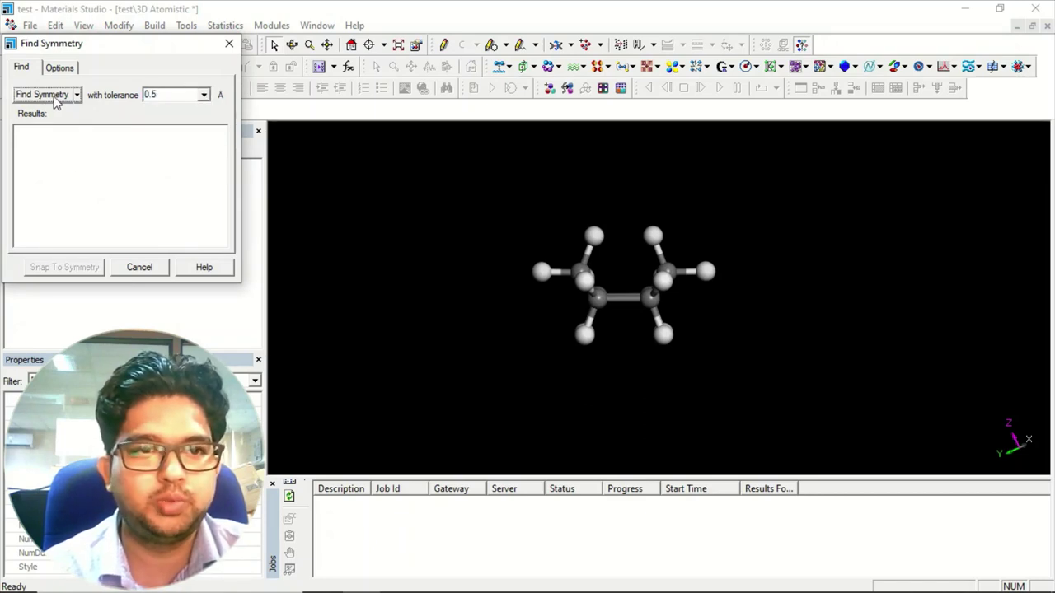
left_click(86, 269)
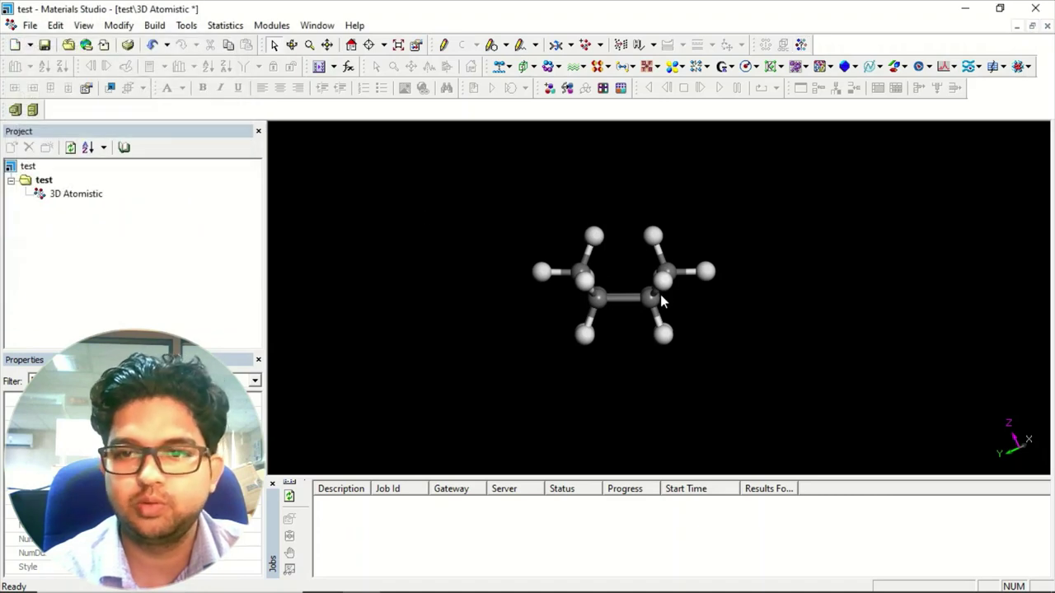
mouse_move(615, 207)
right_mouse_down()
mouse_move(633, 317)
mouse_move(621, 296)
mouse_move(629, 209)
right_mouse_up()
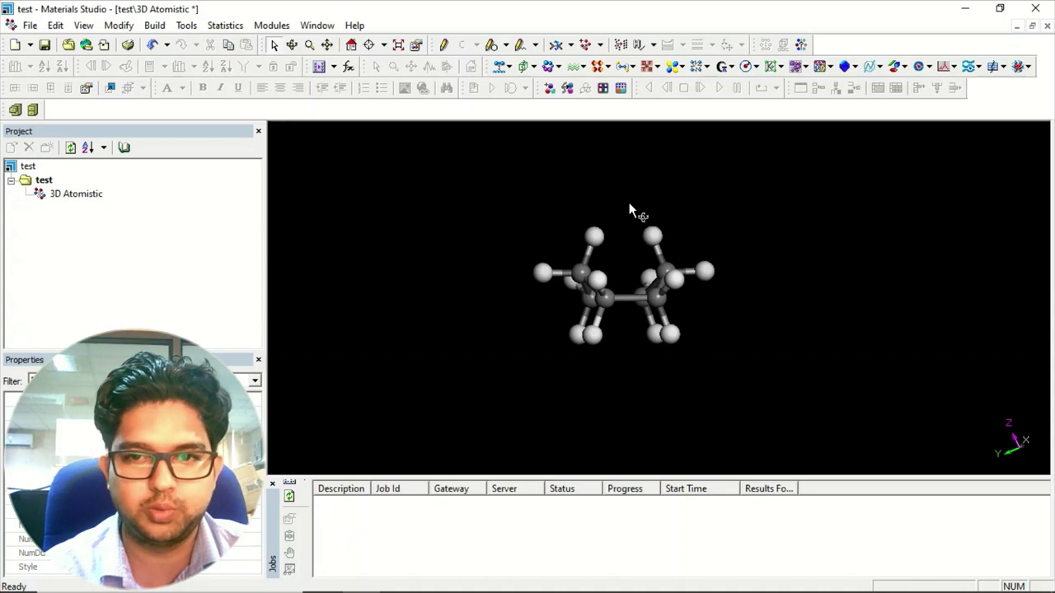
left_click(731, 67)
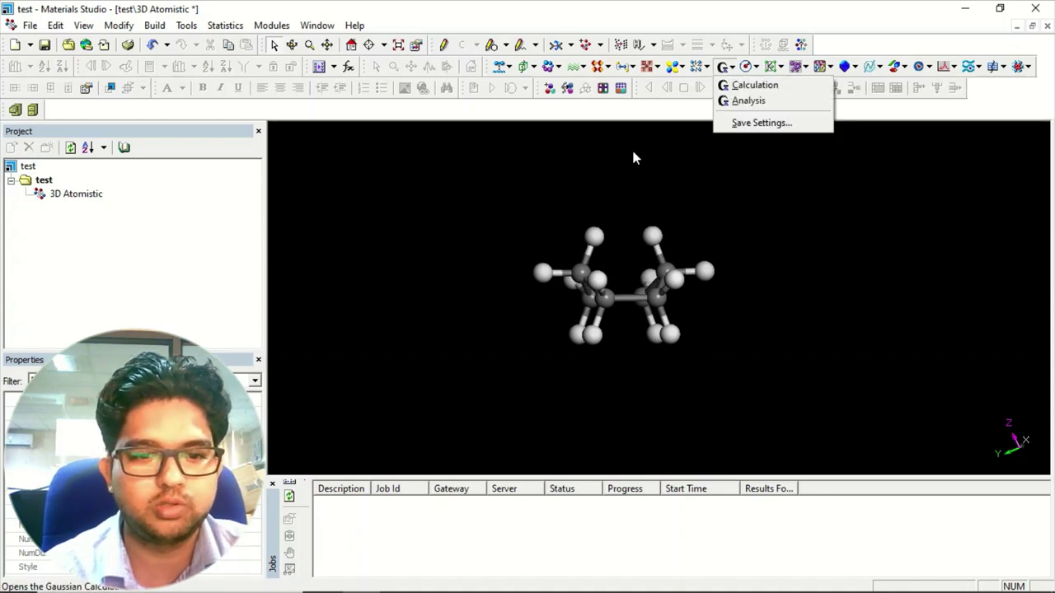